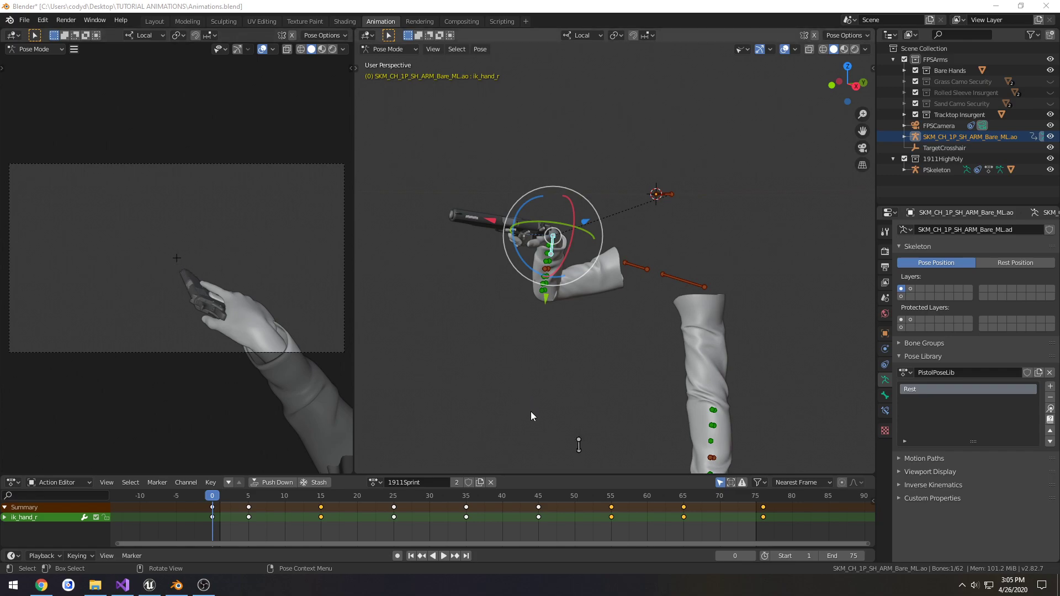
left_click(374, 482)
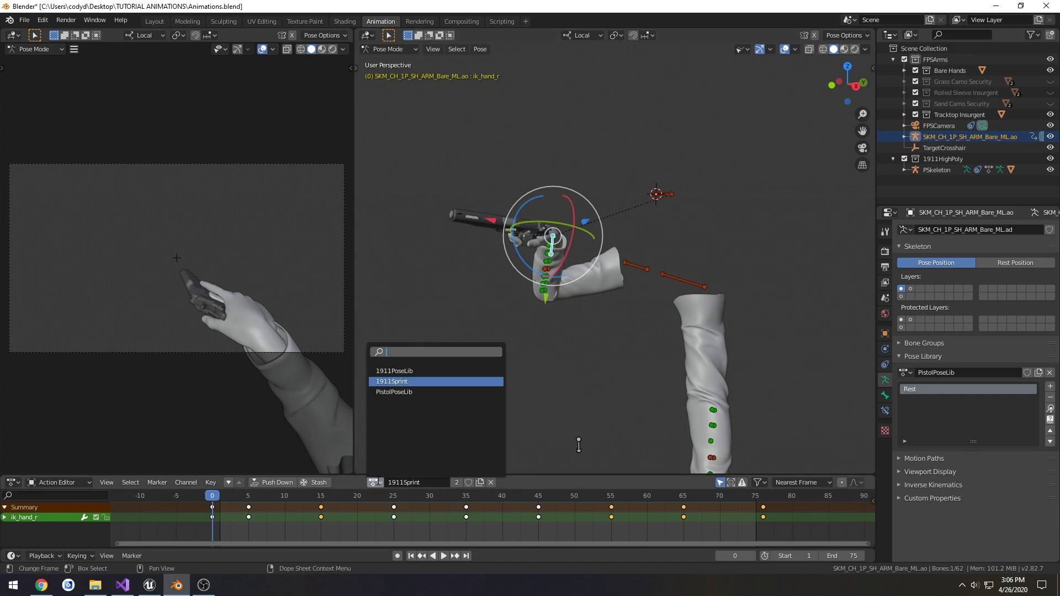
key("Down")
left_click(379, 485)
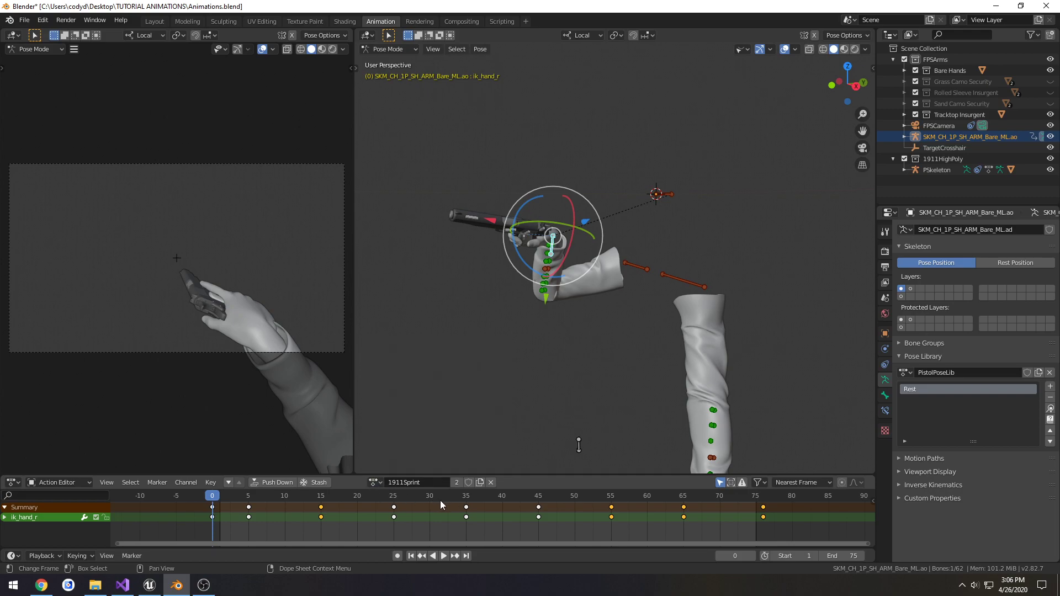
scroll(458, 498, "up", 2)
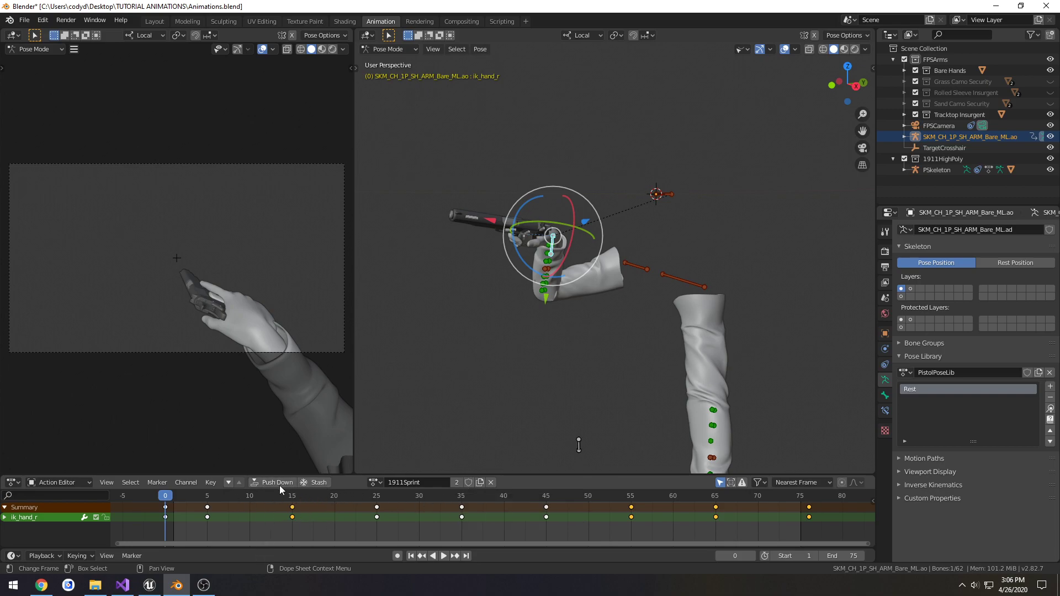
middle_click_drag(428, 514, 435, 531)
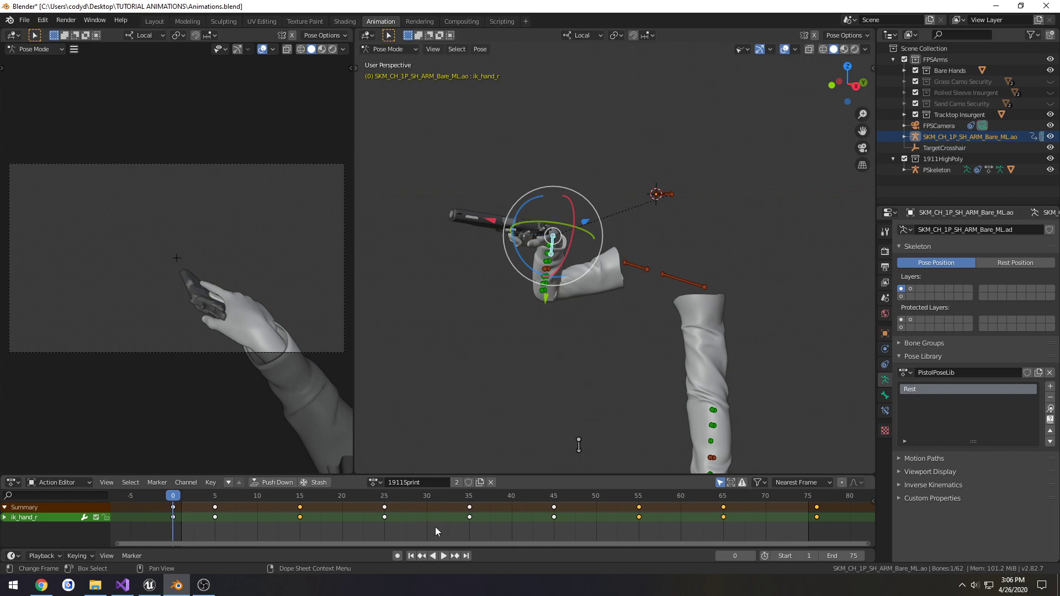
Step: Protect the 1911Sprint action with a fake user, unlink it and reassign it to the arm rig
left_click(469, 482)
middle_click_drag(598, 349, 505, 459)
left_click(491, 482)
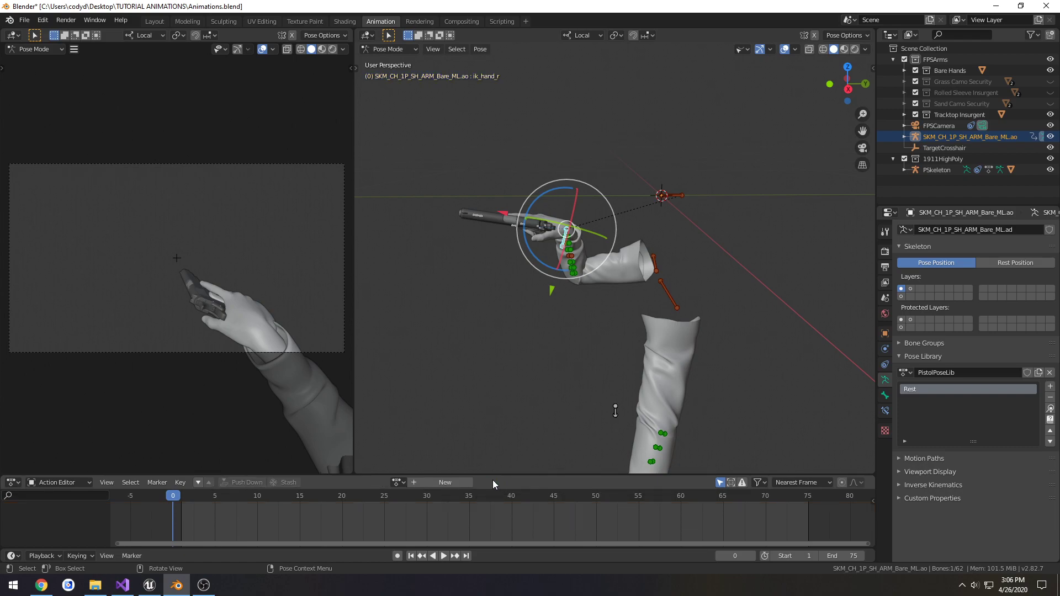
left_click(398, 482)
left_click(424, 381)
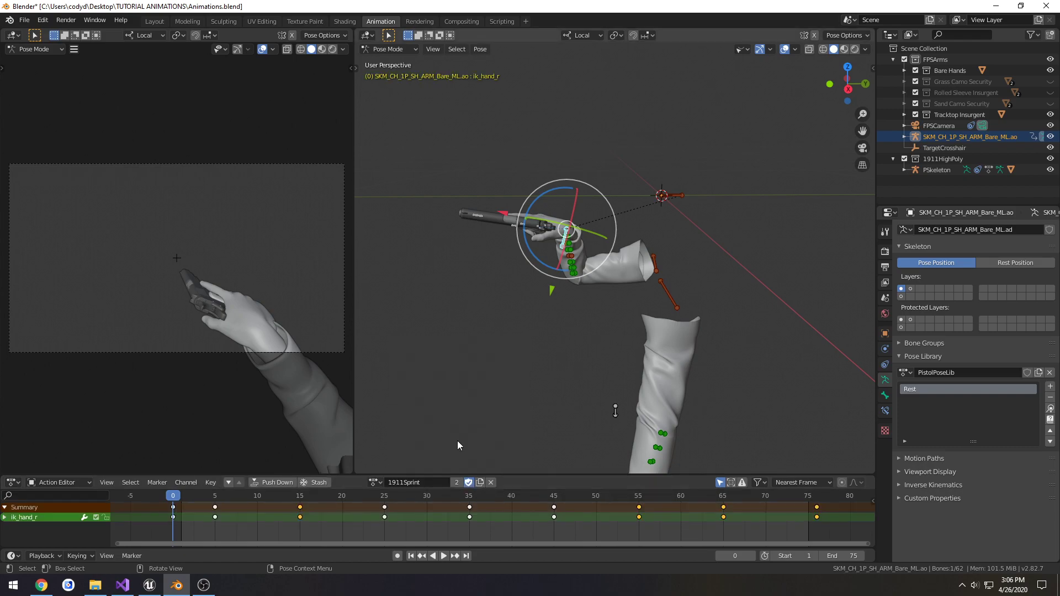
Step: Create a new action in place of 1911Sprint and name it 1911ADSIdle
left_click(489, 483)
left_click(429, 482)
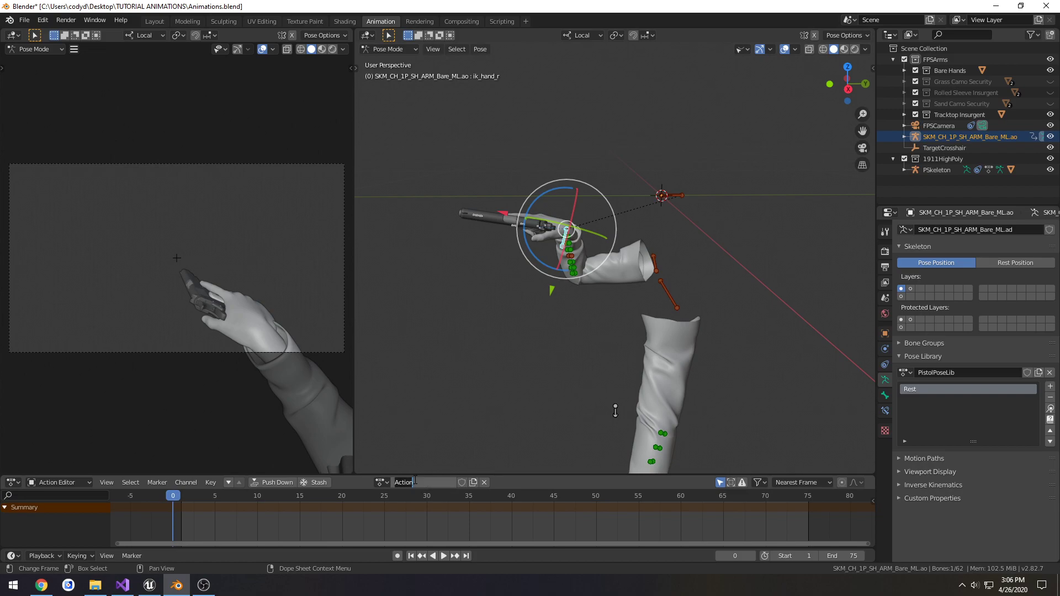
key("Return")
left_click(384, 483)
left_click(407, 484)
left_click(408, 483)
type("1911ADSidle")
Step: Set the current frame of the 1911ADSIdle action to 1
key("space")
left_click(175, 495)
key("space")
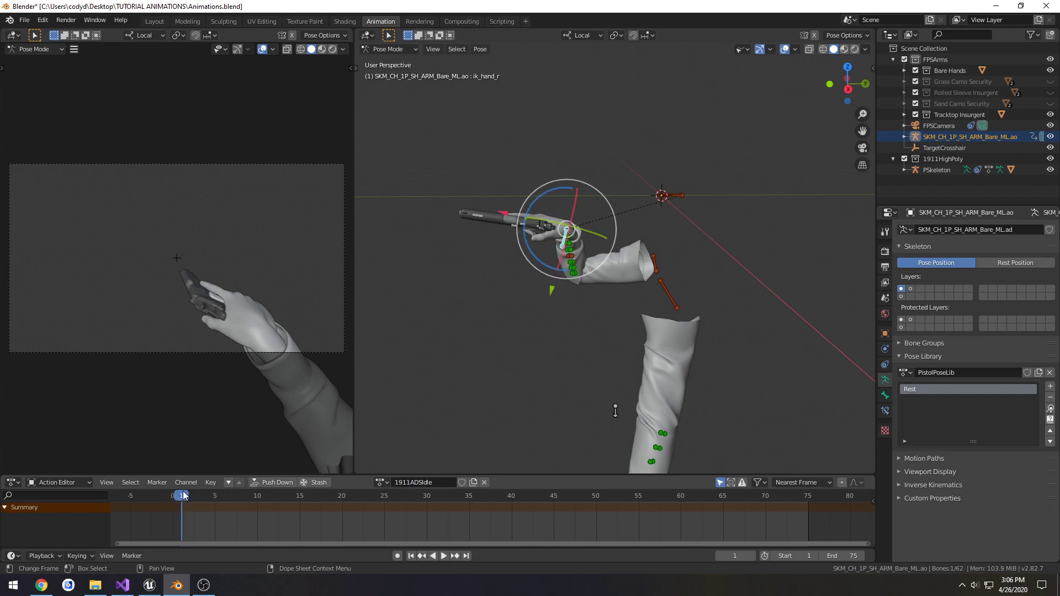
left_click(382, 482)
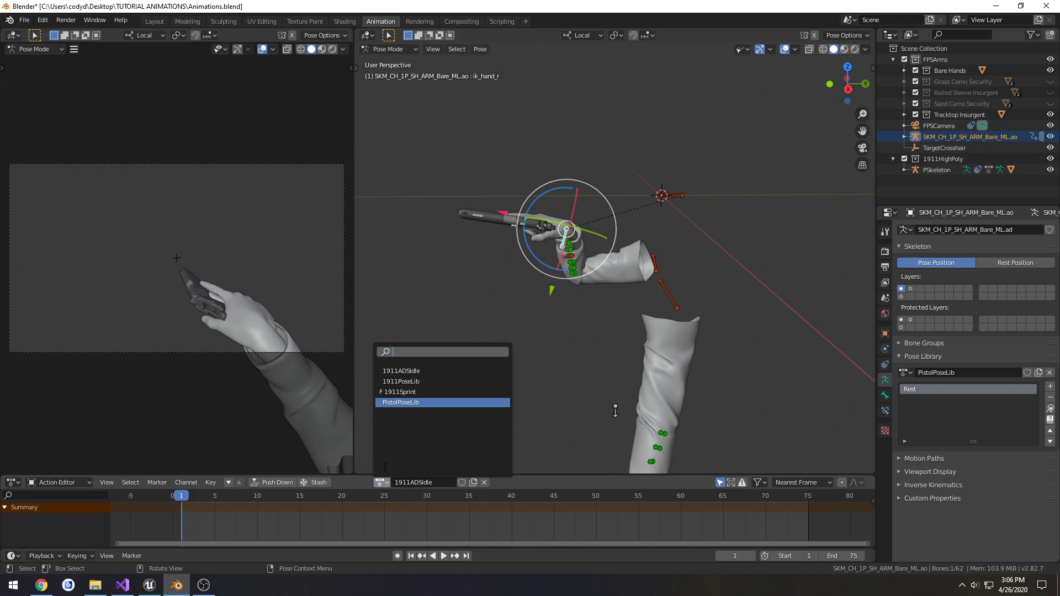
left_click(382, 486)
Step: Clear the bone selection and apply the Rest pose from the PistolPoseLib library to the whole arm rig
middle_click_drag(459, 371, 492, 364)
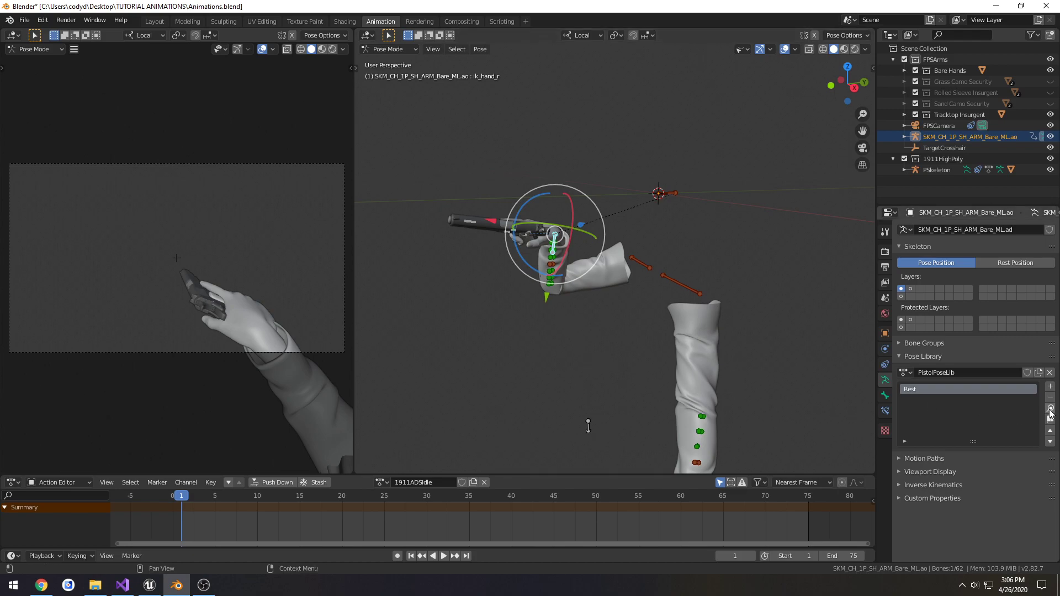
key("a")
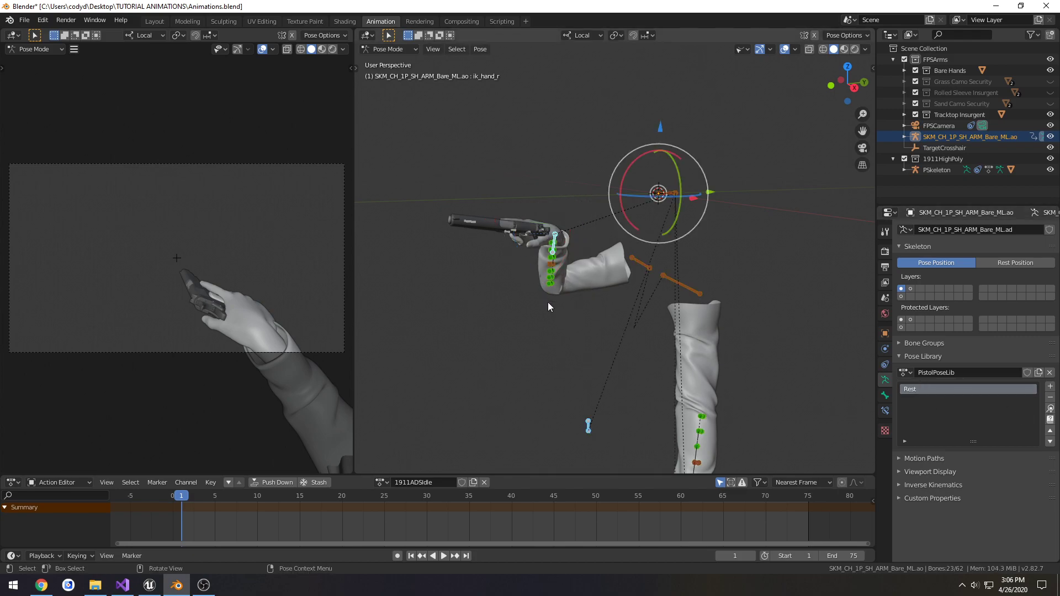
key("alt+a")
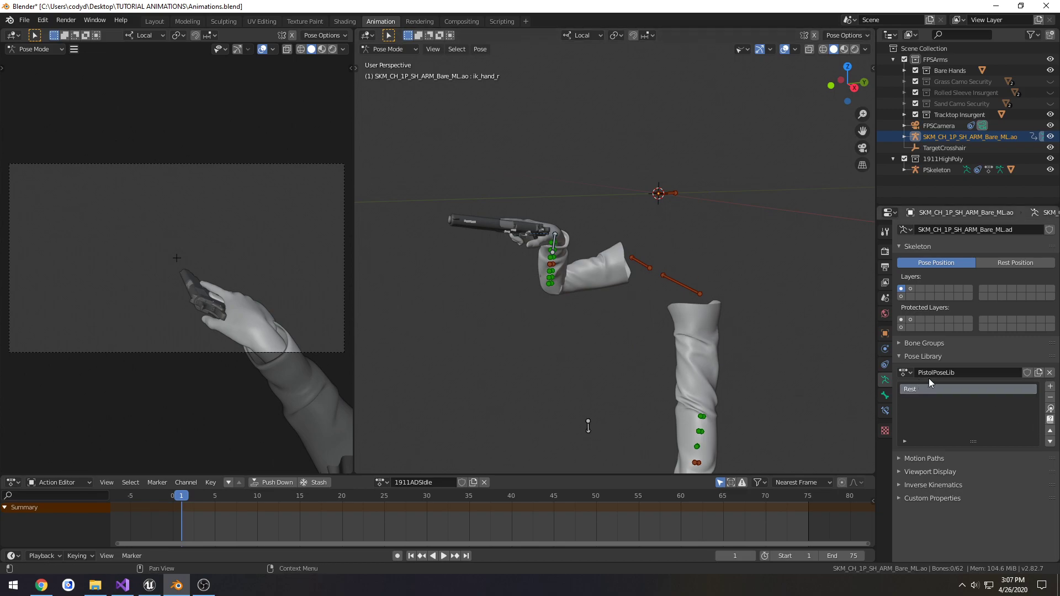
left_click(1051, 409)
scroll(712, 297, "up", 3)
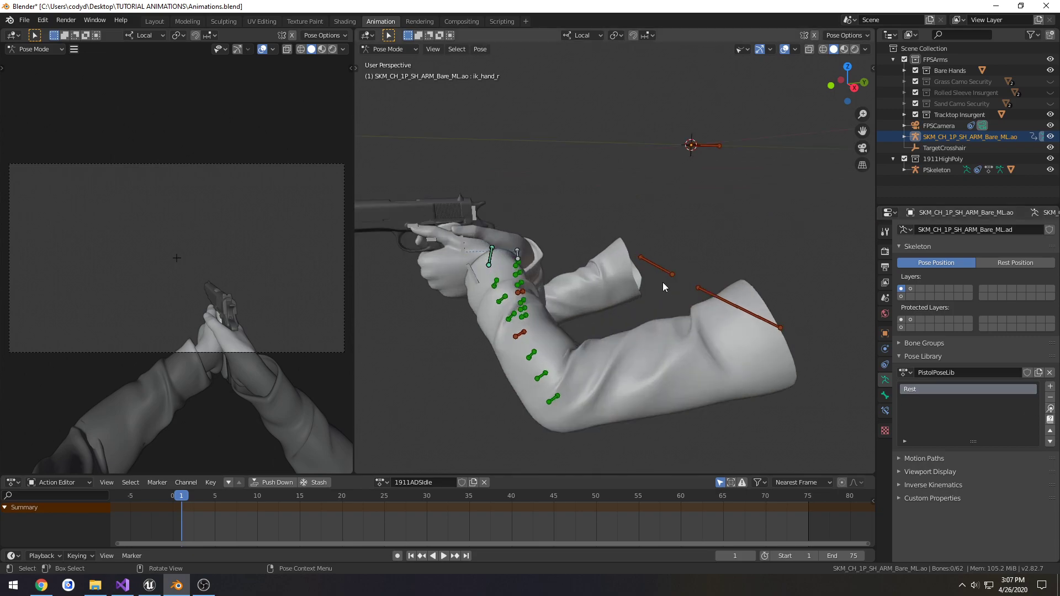
middle_click_drag(665, 279, 577, 247)
left_click(553, 239)
key("g")
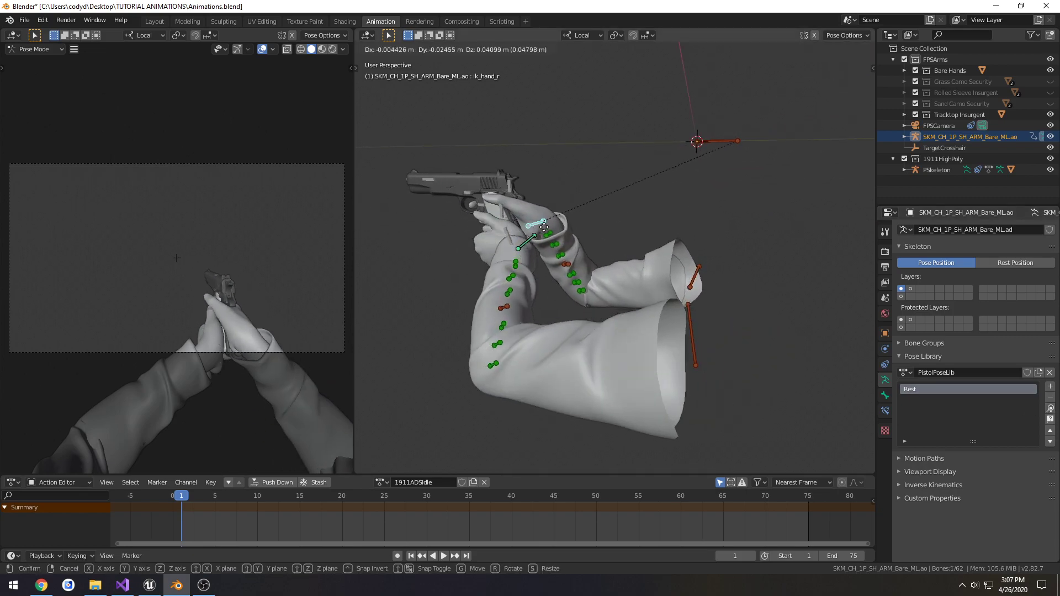
right_click(551, 237)
Step: Set the influence of the Child Of constraint on the ik_hand_l bone to 1.000
left_click(524, 243)
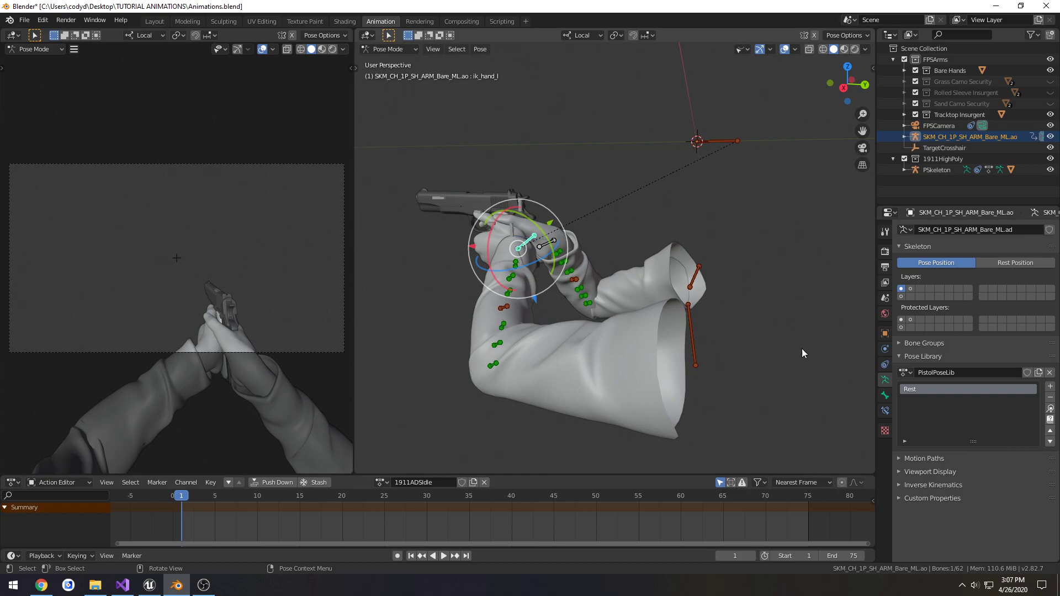
left_click(885, 411)
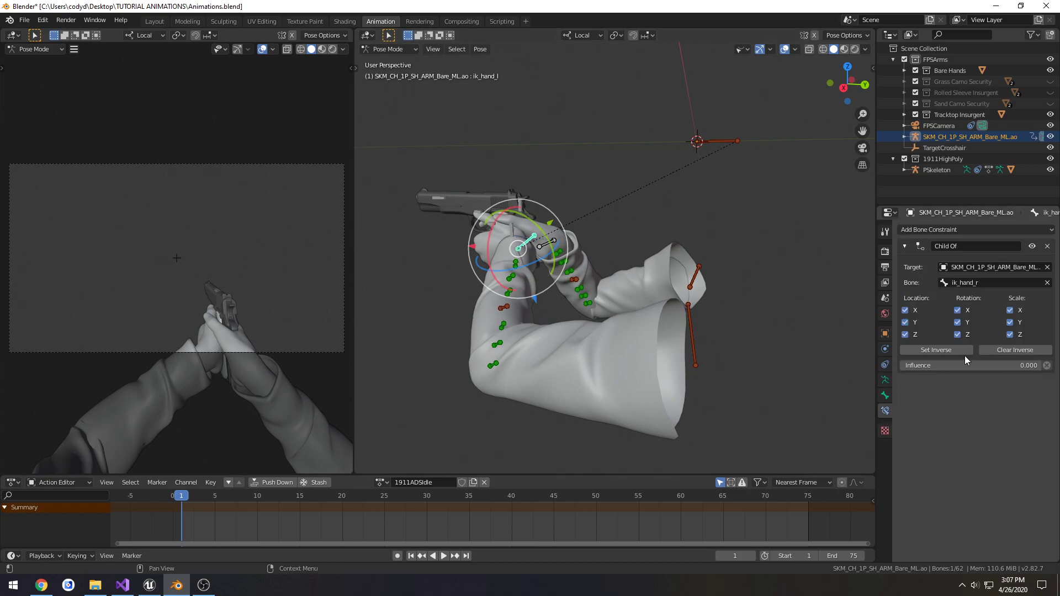
left_click_drag(972, 363, 1027, 370)
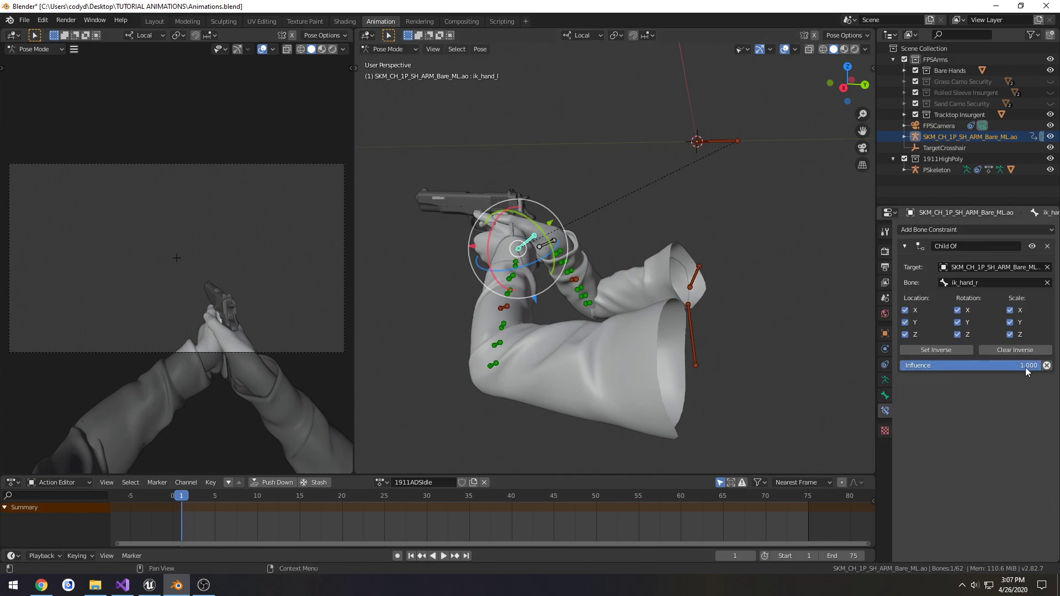
Step: Try moving the ik_hand_r bone to check that the left hand follows it, and save the file
left_click(547, 244)
key("g")
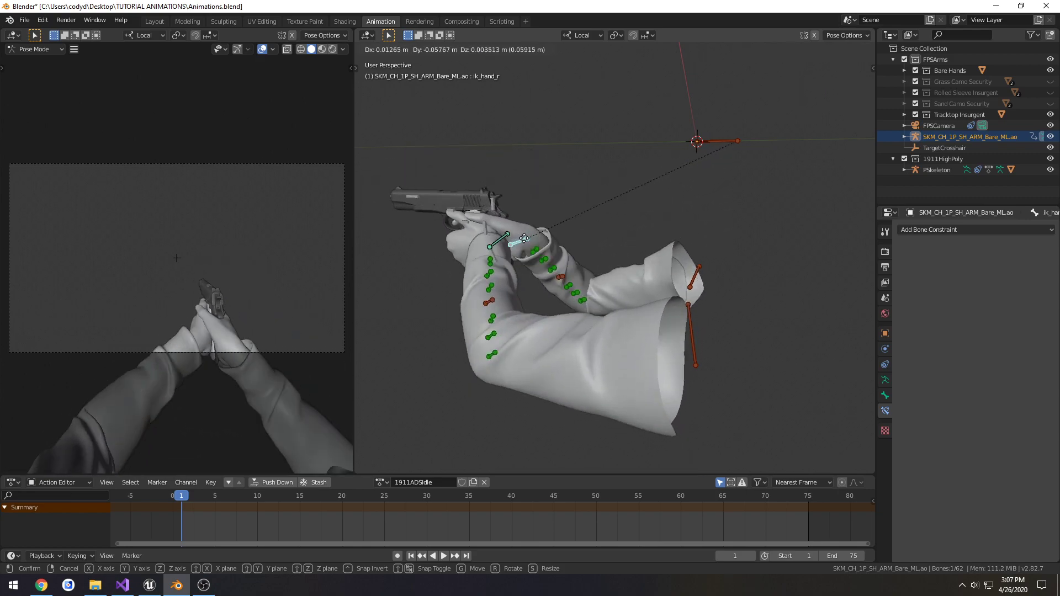
left_click(525, 238)
key("ctrl+s")
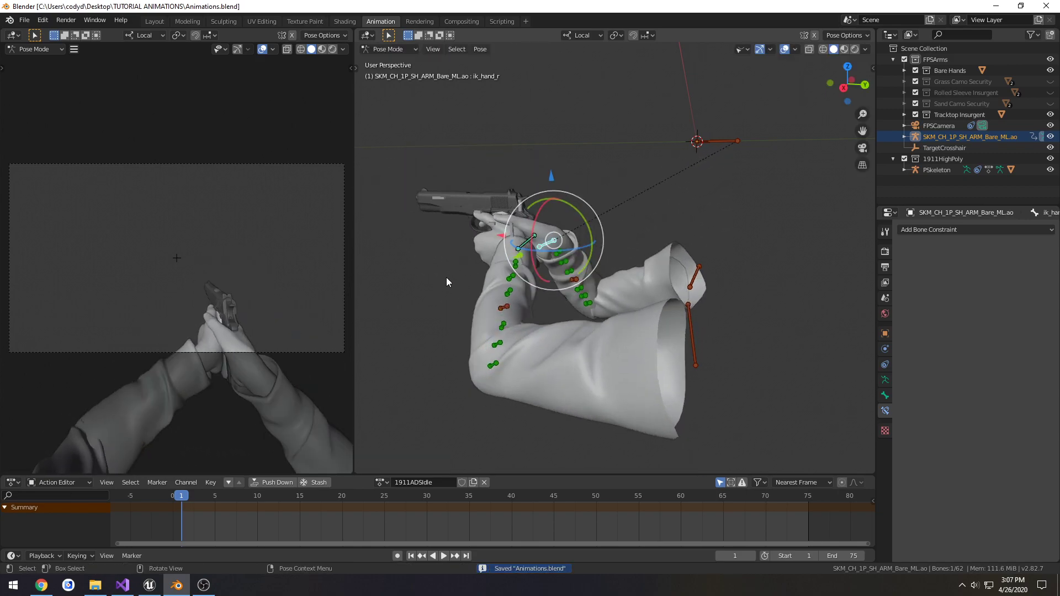
Step: In back view, move ik_hand_r about 0.12 m in X and 0.08 m in Z to bring the pistol under the crosshair
key("ctrl+KP_1")
scroll(607, 215, "up", 3)
middle_click_drag(652, 200, 656, 289, "shift")
scroll(657, 287, "up", 2)
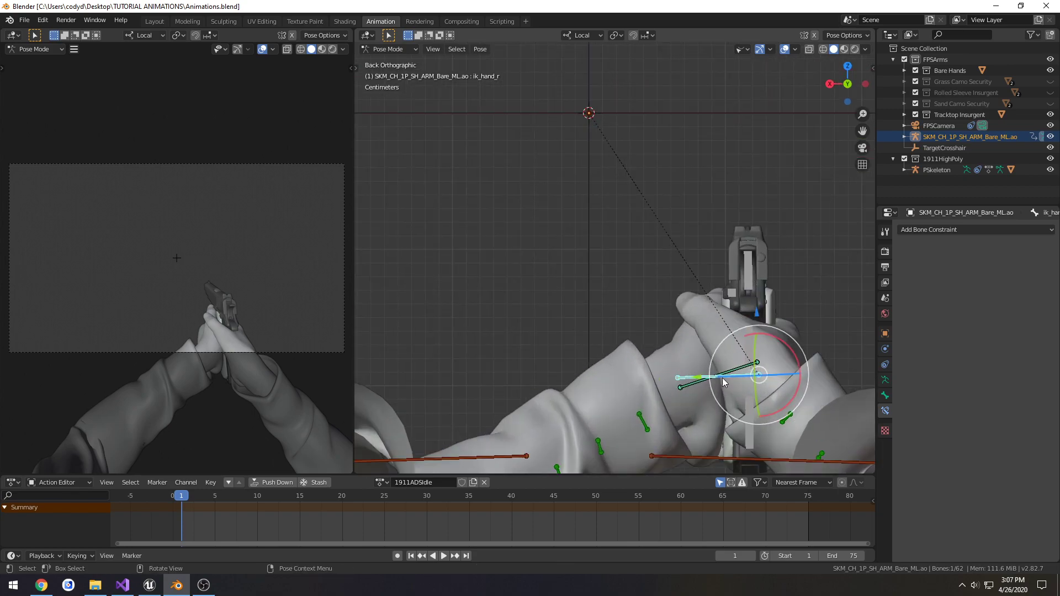
key("g")
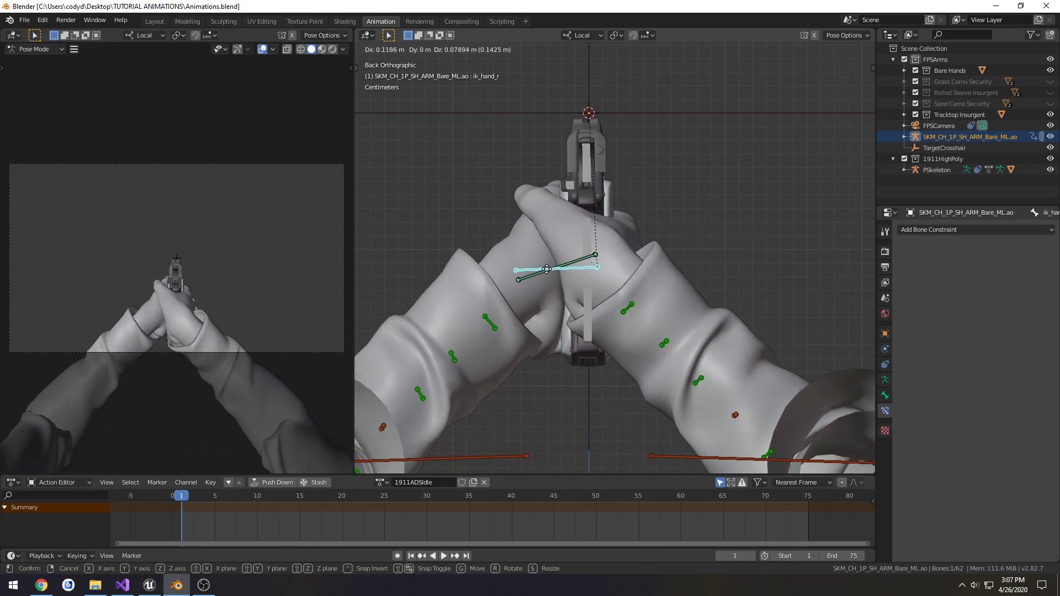
left_click(548, 266)
Step: Align the pistol sights with the camera crosshair by raising ik_hand_r about 0.002 m and rotating it about 0.01° around local X
scroll(159, 269, "up", 6)
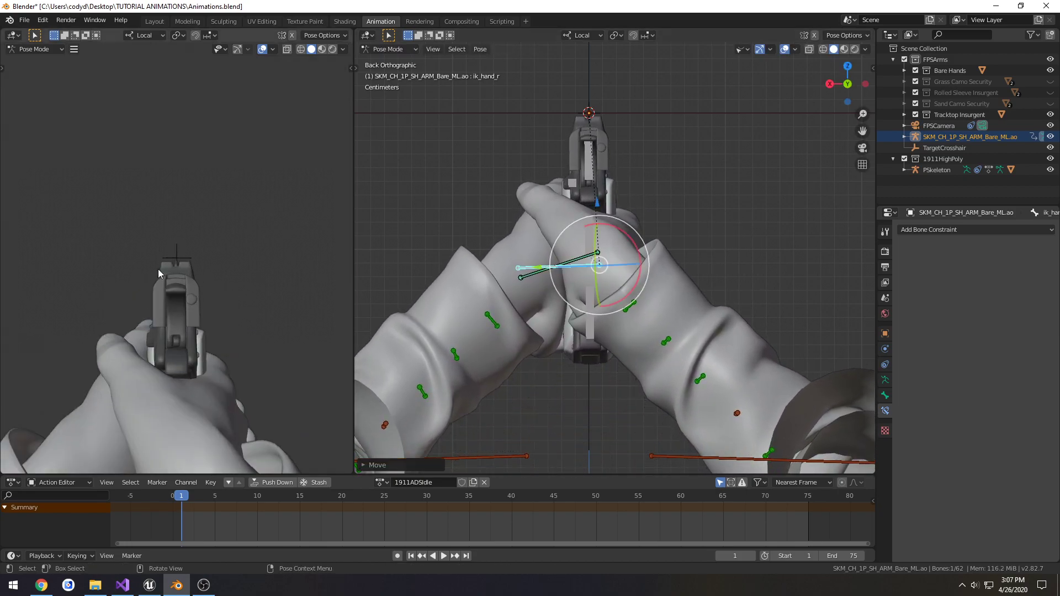
scroll(200, 262, "up", 3)
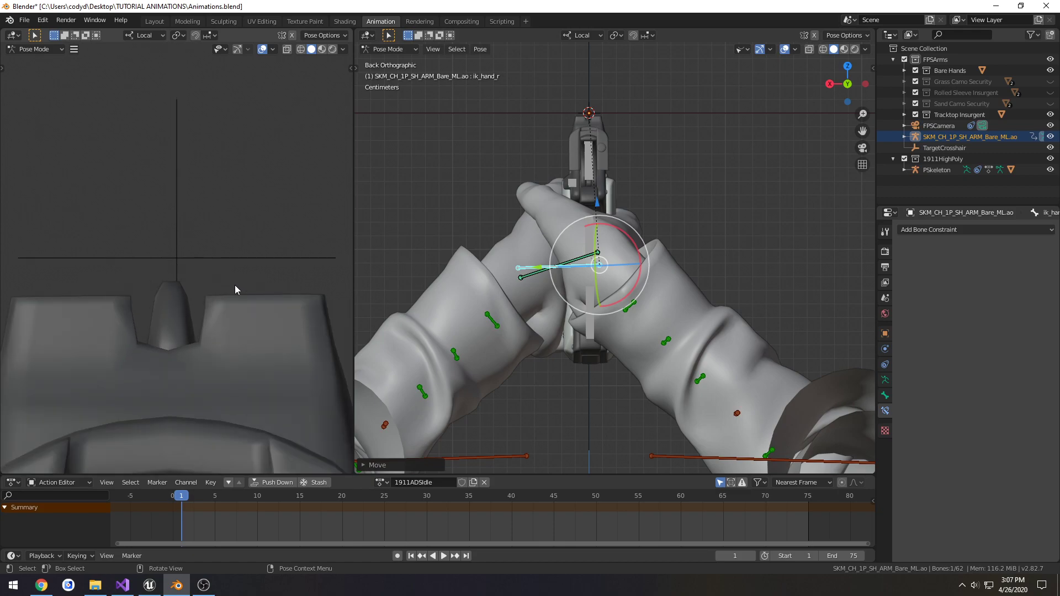
key("g")
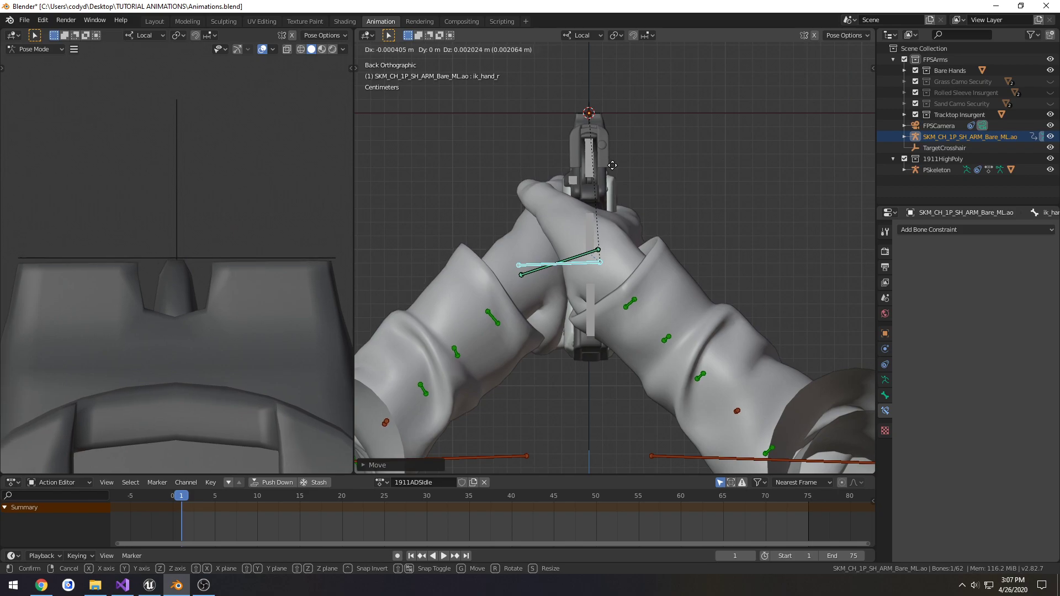
left_click(613, 165)
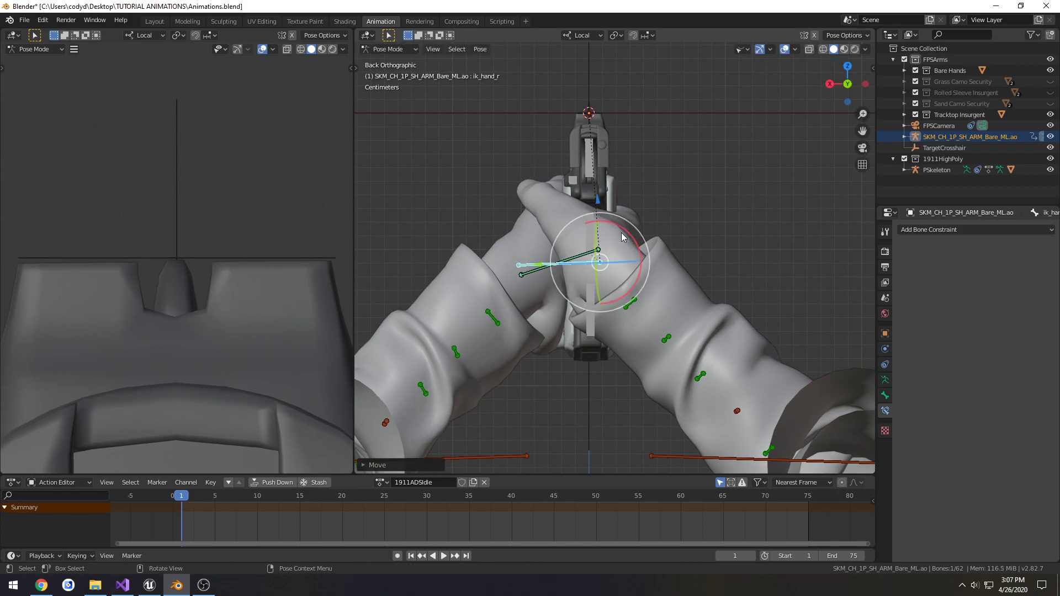
key("r")
key("x")
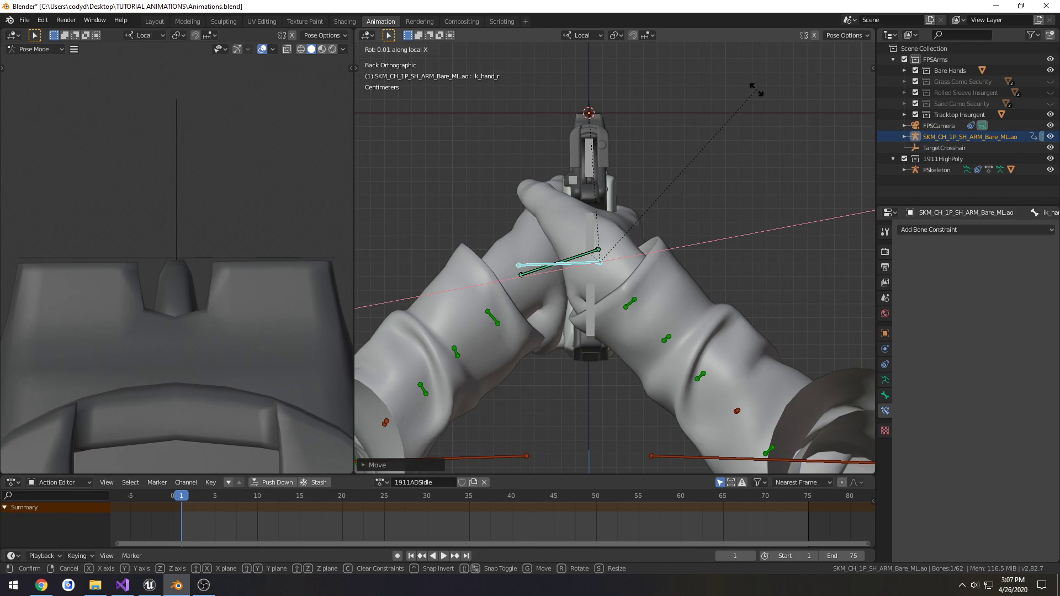
left_click(756, 89)
Step: Select all bones and insert a keyframe for the aiming pose at frame 1
key("a")
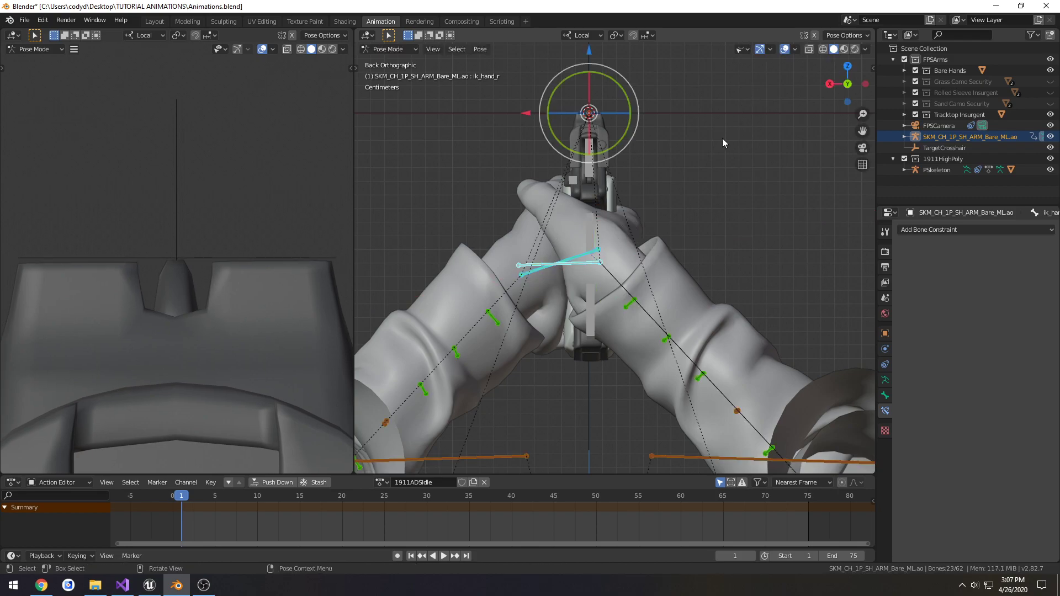
key("i")
left_click(658, 187)
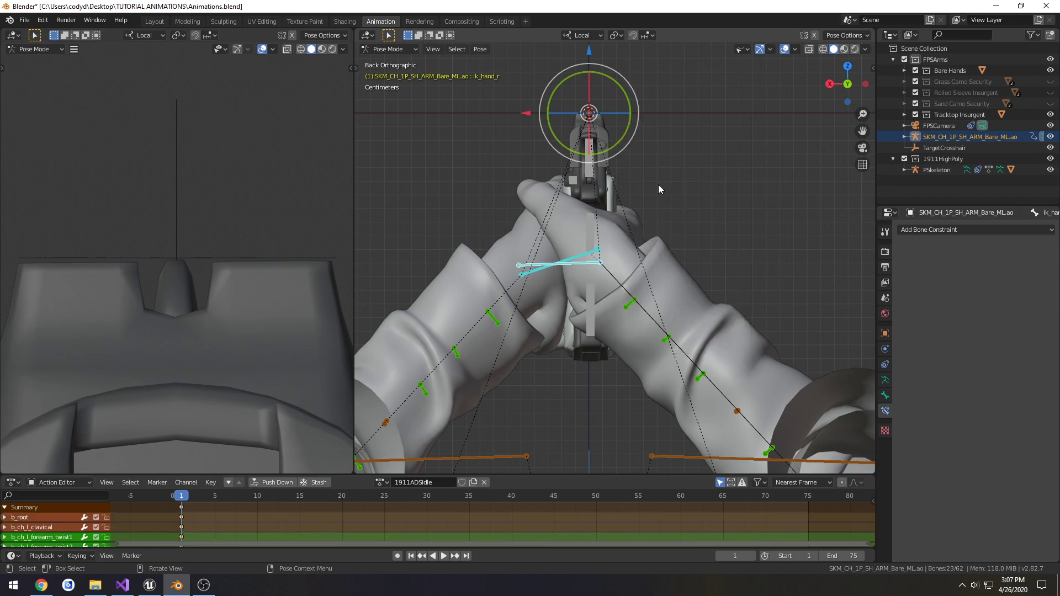
Step: Select only the ik_hand_r bone in right side view and set the transform orientation to Global
scroll(280, 251, "down", 5)
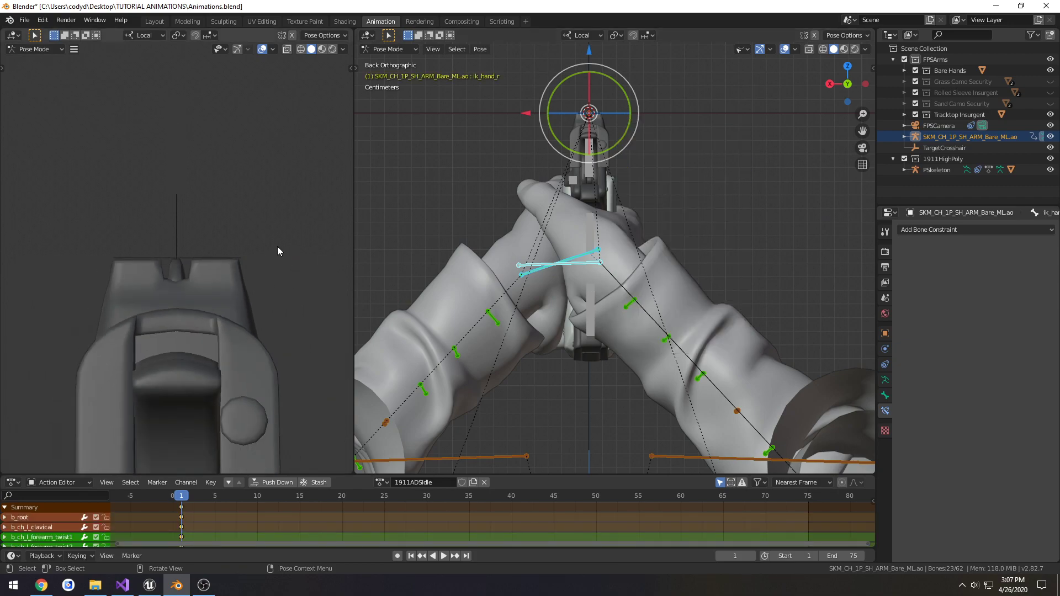
scroll(285, 242, "down", 2)
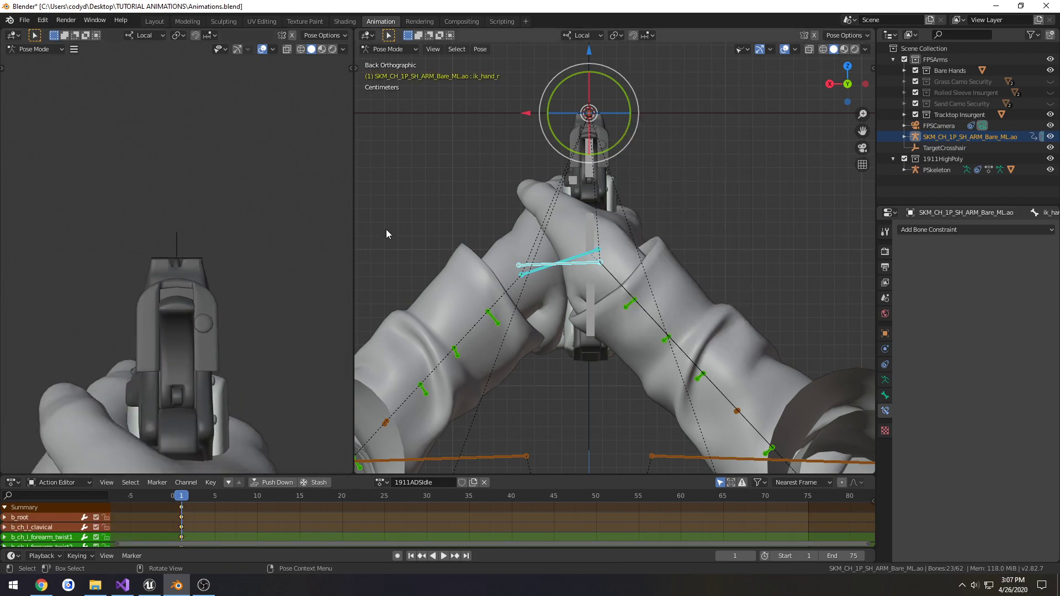
middle_click_drag(411, 226, 568, 225)
scroll(184, 310, "down", 3)
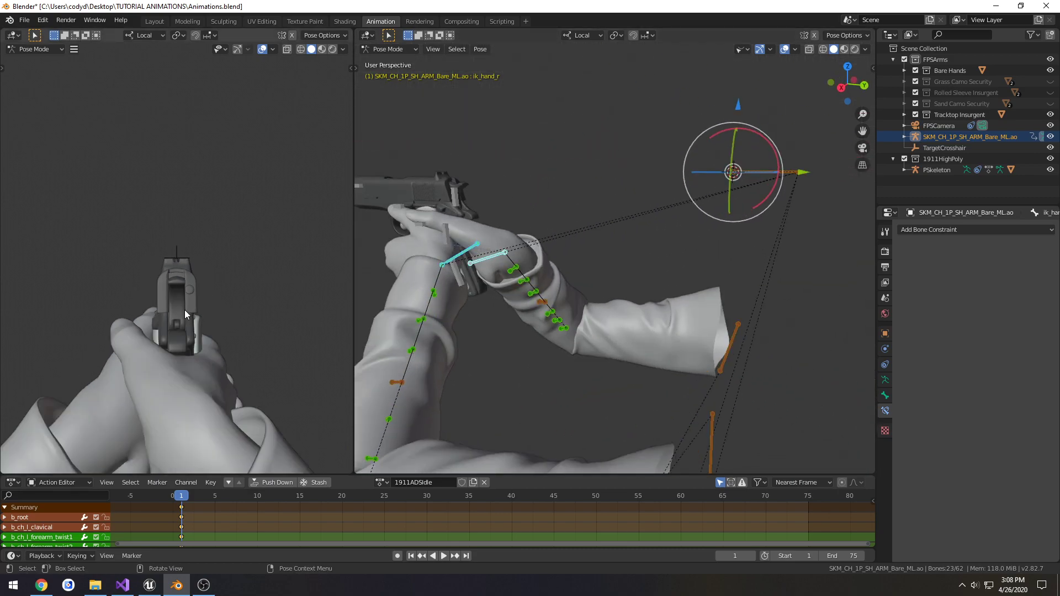
key("KP_0")
scroll(197, 306, "up", 1)
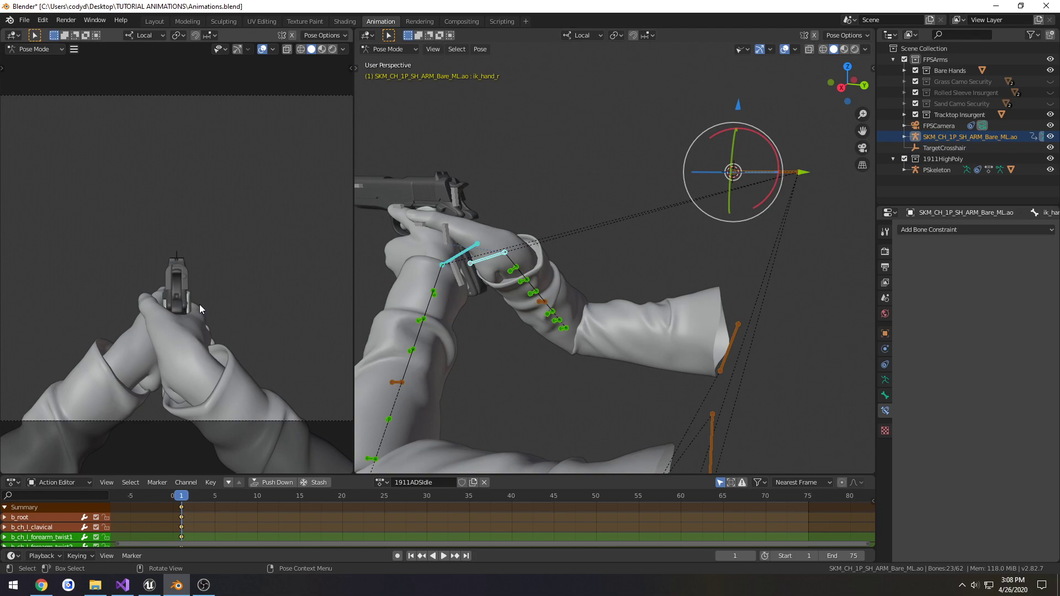
key("KP_3")
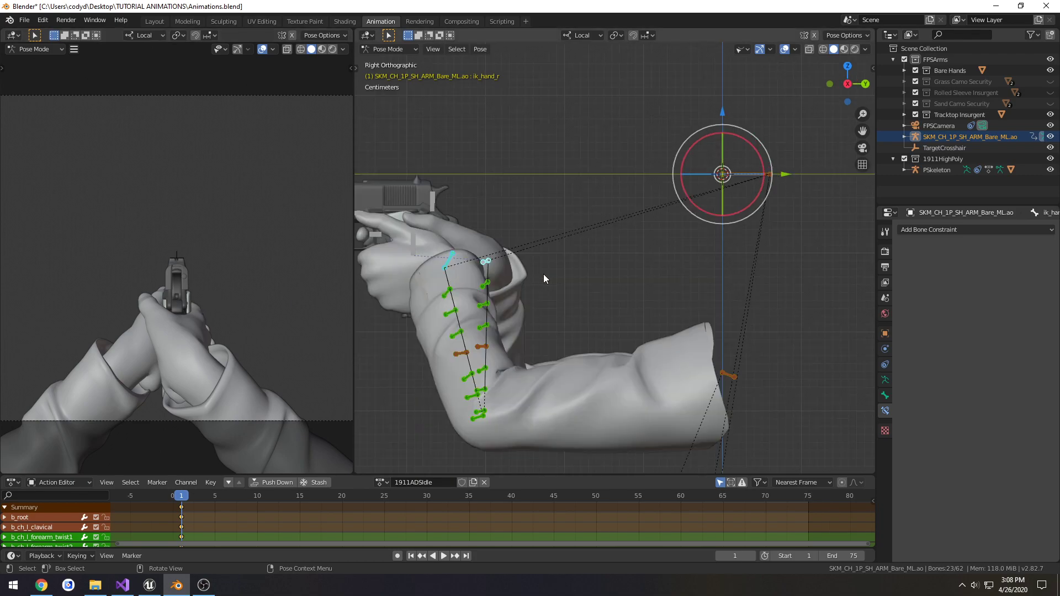
left_click(484, 260)
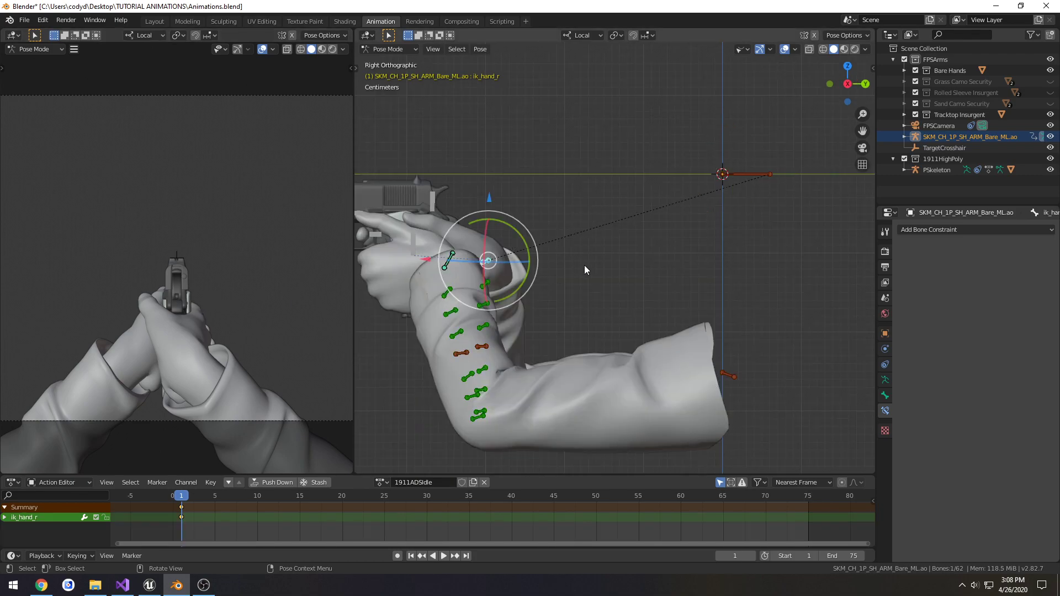
left_click(585, 37)
left_click(568, 72)
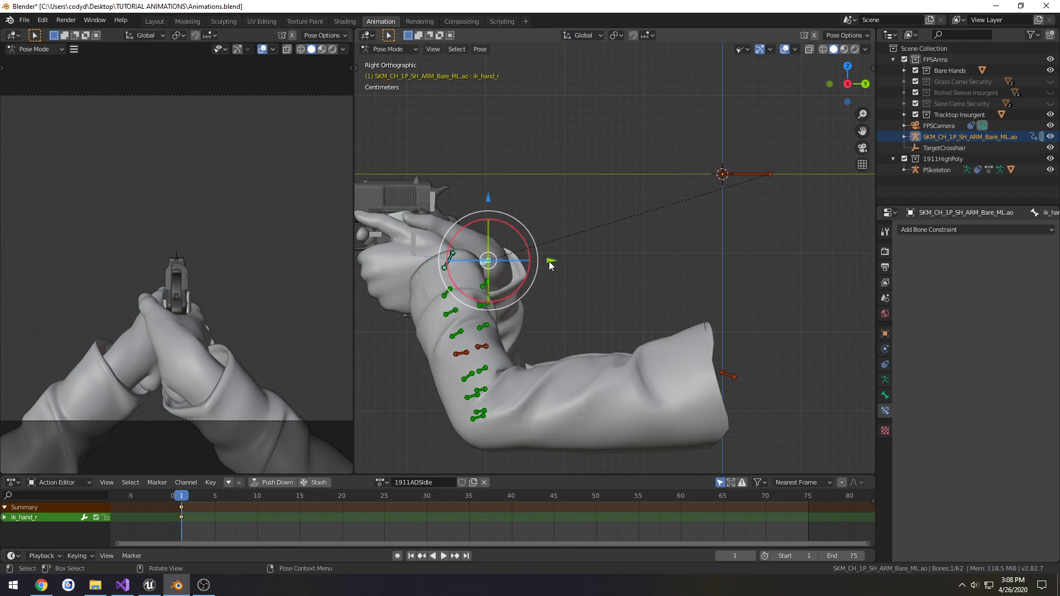
Step: Move ik_hand_r forward along global Y in the right side view to extend the arms and pistol away from the camera
left_click_drag(555, 260, 436, 256)
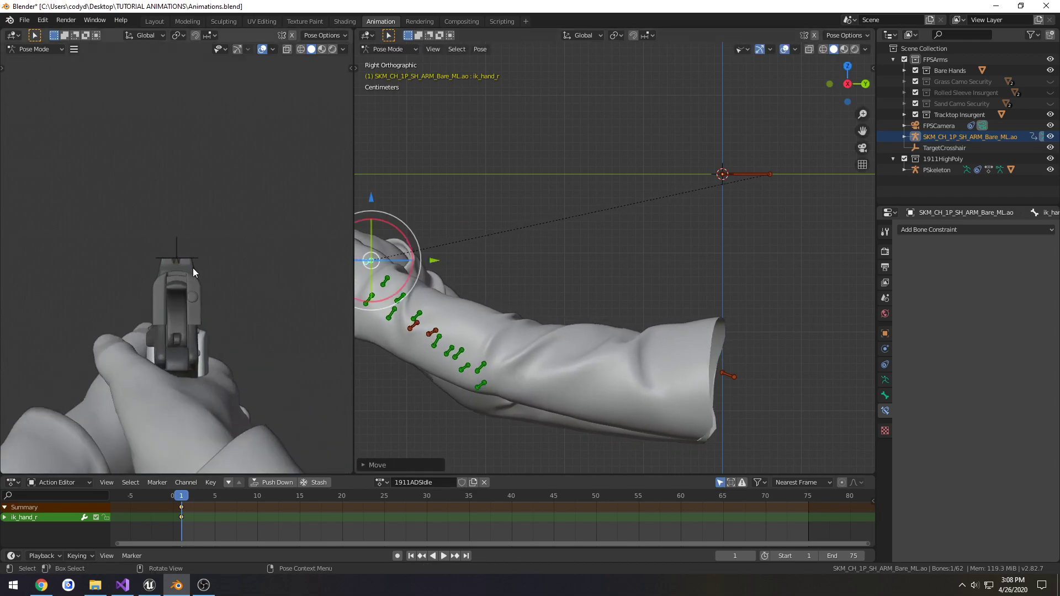
scroll(193, 268, "down", 4)
scroll(419, 277, "down", 3)
Step: Show the main bone layer and reposition the Elbow R and Elbow L bones in front view so both elbows flare outward
key("KP_1")
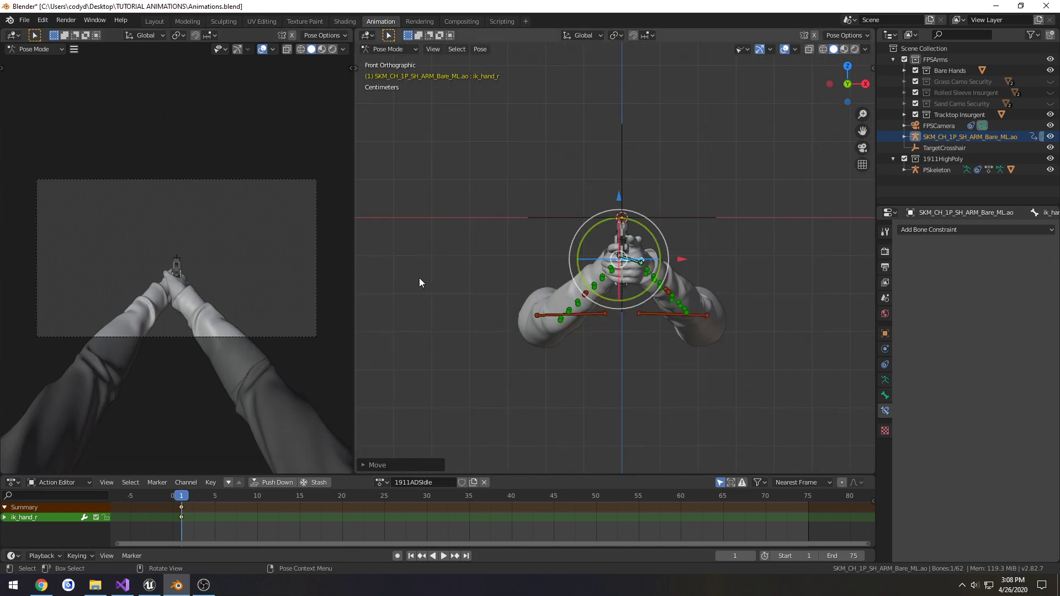
left_click(885, 380)
left_click(902, 297)
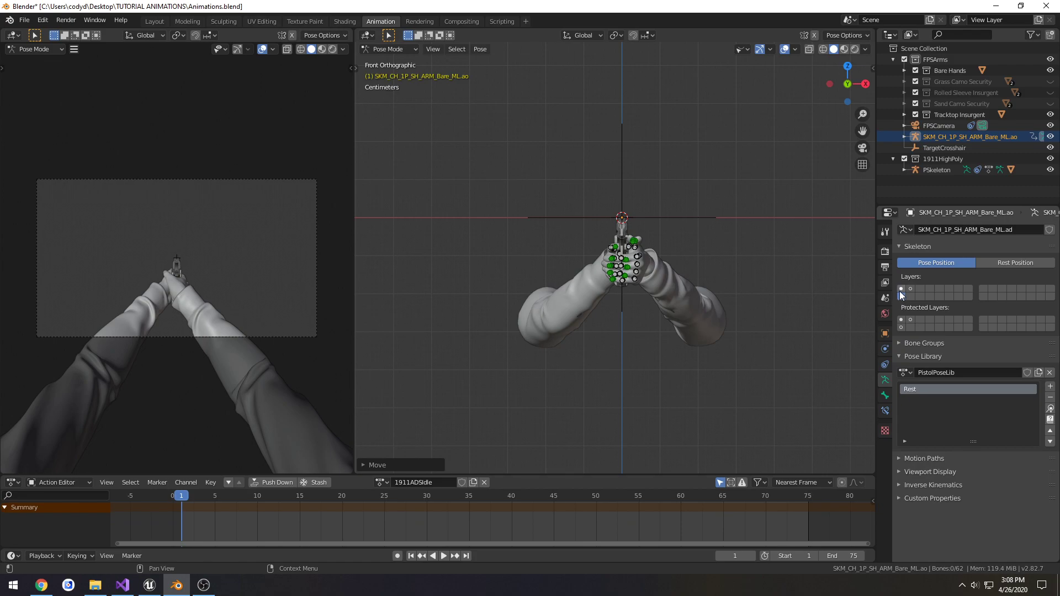
left_click(901, 289)
scroll(661, 376, "down", 4)
left_click(686, 367)
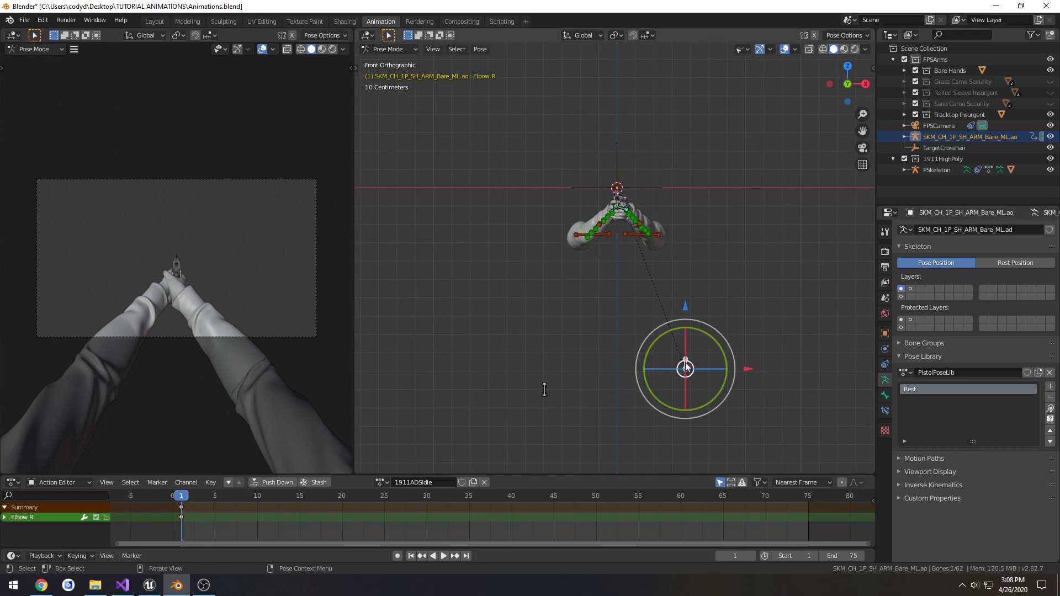
mouse_move(685, 366)
left_mouse_down()
mouse_move(579, 367)
mouse_move(546, 390)
mouse_move(661, 374)
mouse_move(696, 353)
left_mouse_up()
scroll(176, 301, "up", 2)
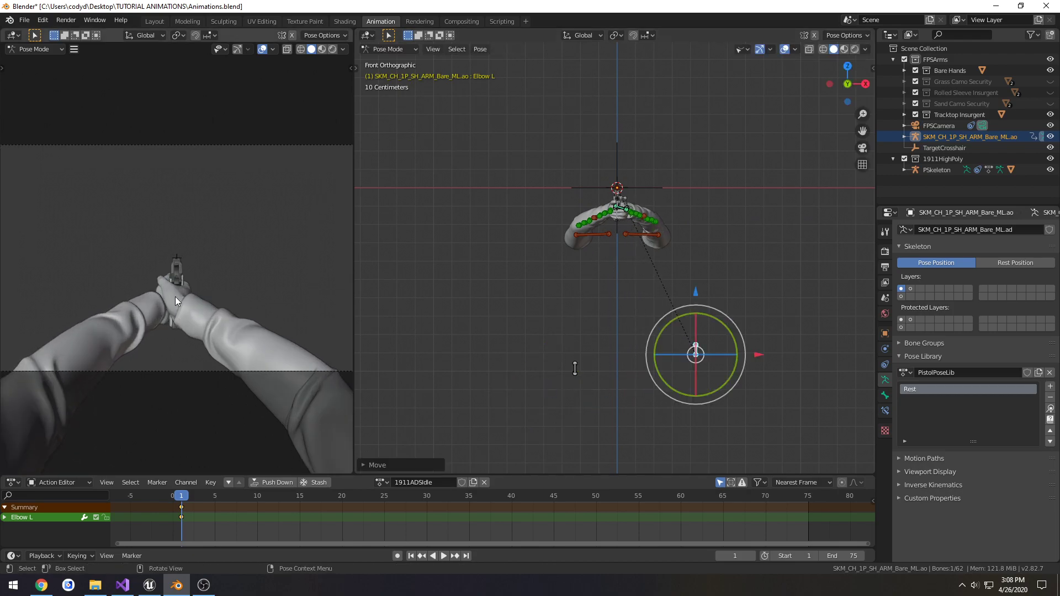
Step: Examine the arm placement and sight alignment at several zoom levels in an enlarged camera view
left_click_drag(353, 279, 771, 261)
scroll(408, 275, "up", 1)
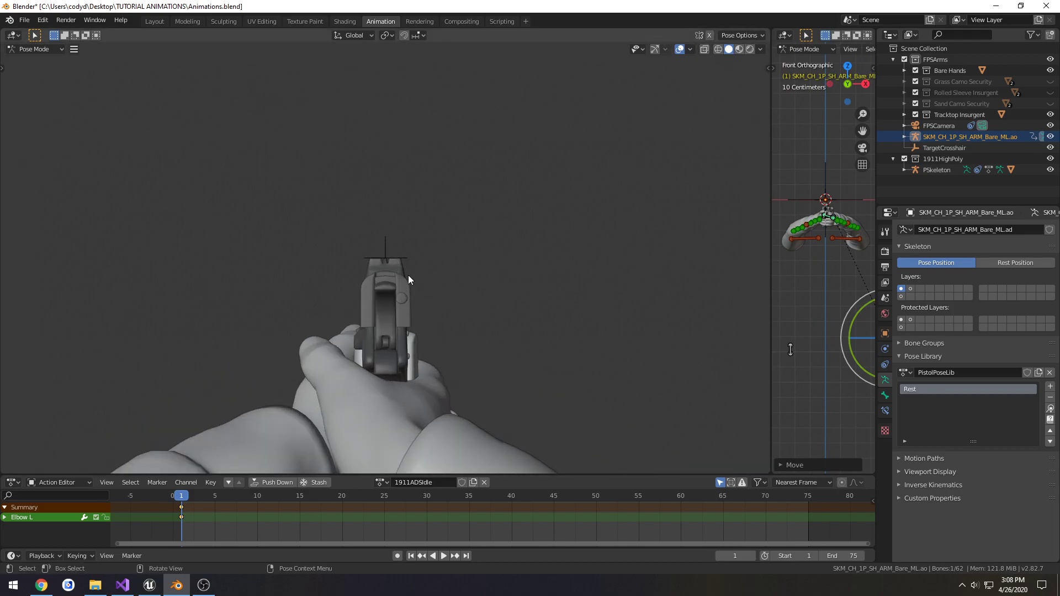
scroll(408, 275, "down", 2)
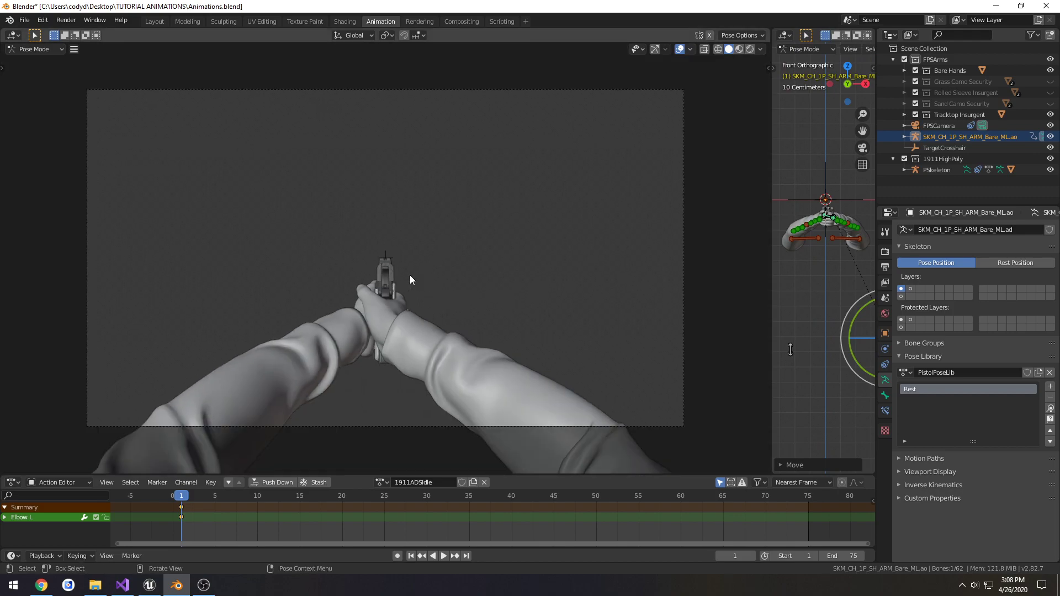
scroll(410, 275, "up", 1)
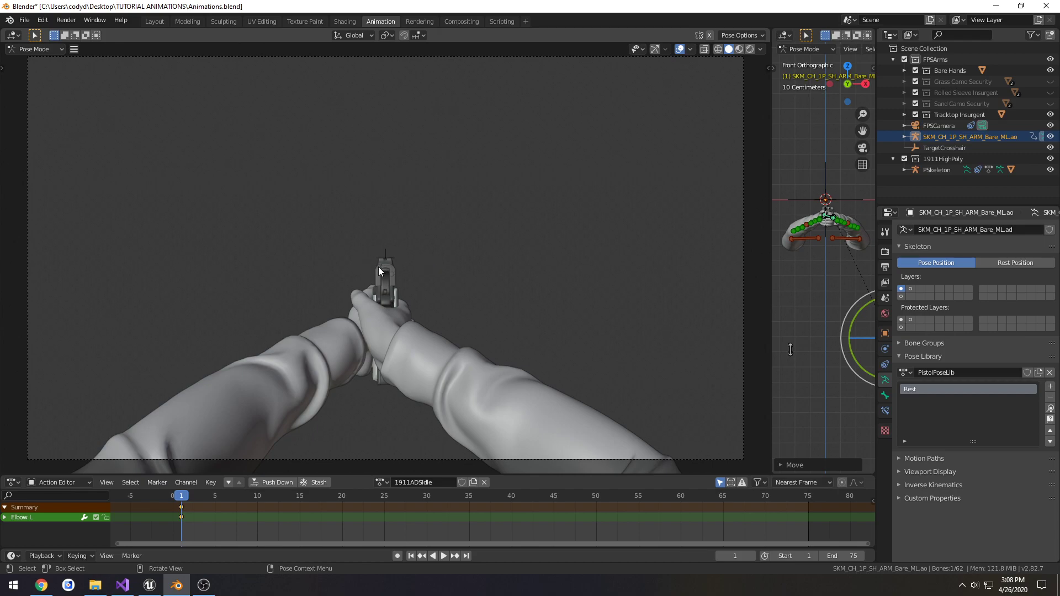
scroll(392, 268, "up", 4)
scroll(396, 270, "down", 3)
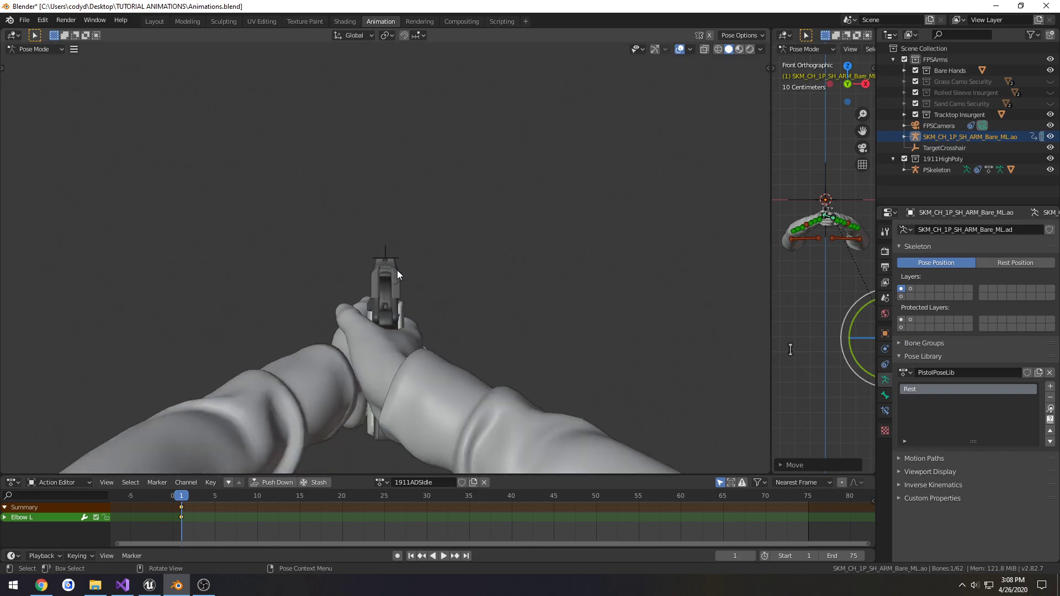
scroll(396, 270, "down", 1)
scroll(438, 280, "down", 1)
scroll(440, 280, "up", 1)
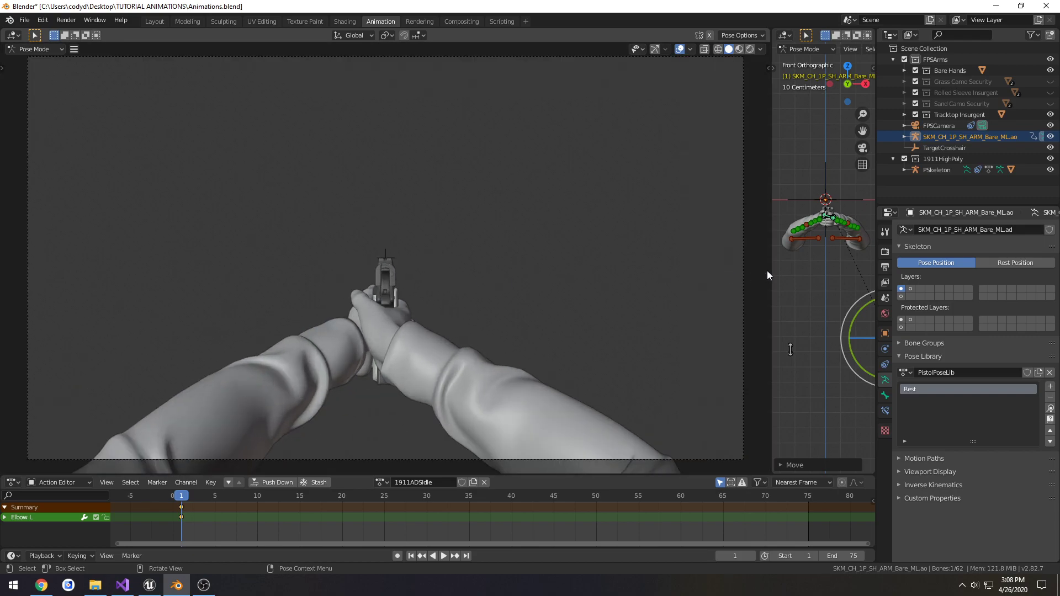
left_click(770, 267)
left_click_drag(771, 267, 409, 273)
scroll(386, 281, "up", 3)
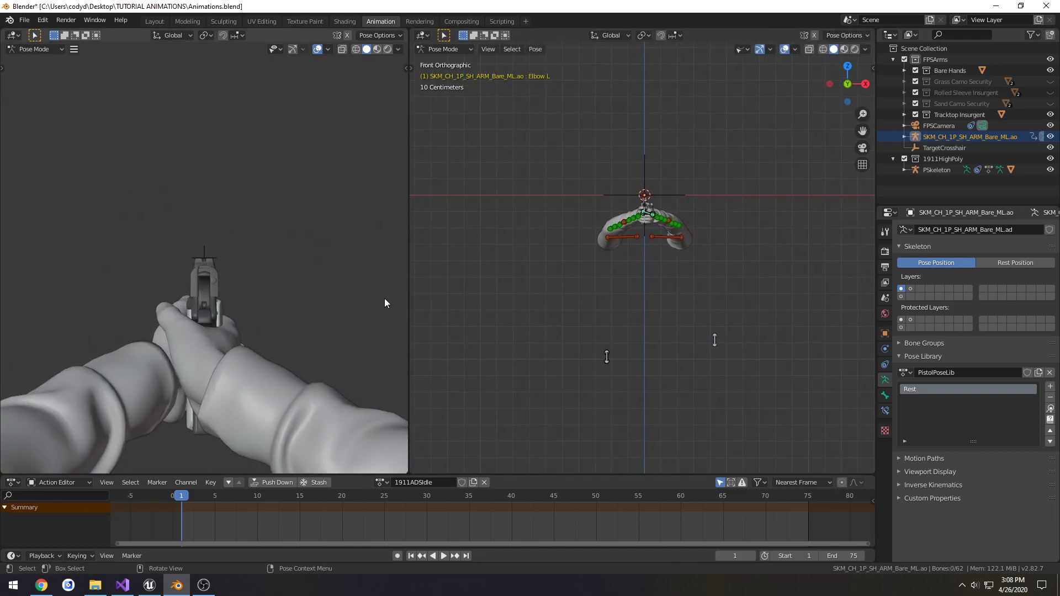
Step: Insert a keyframe on all bones at frame 1, including the finger bone layer, and hide that layer again
left_click(900, 297, "shift")
key("a")
key("i")
left_click(743, 301)
left_click(900, 297, "shift")
Step: Select ik_hand_r, switch to back view and go to frame 30
middle_click_drag(812, 291, 660, 326)
scroll(578, 249, "up", 3)
left_click(574, 244)
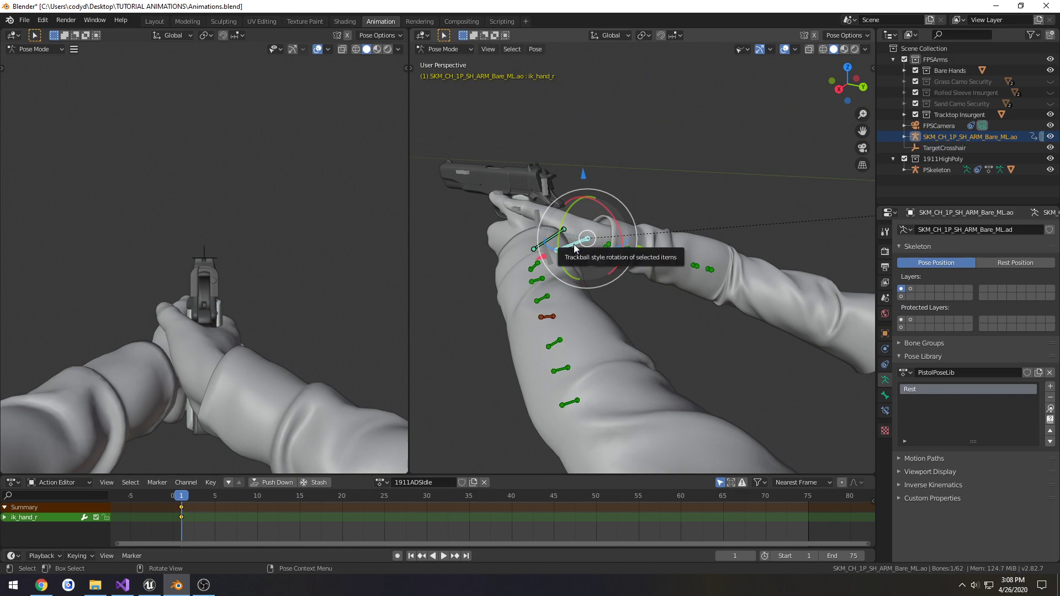
key("ctrl+KP_1")
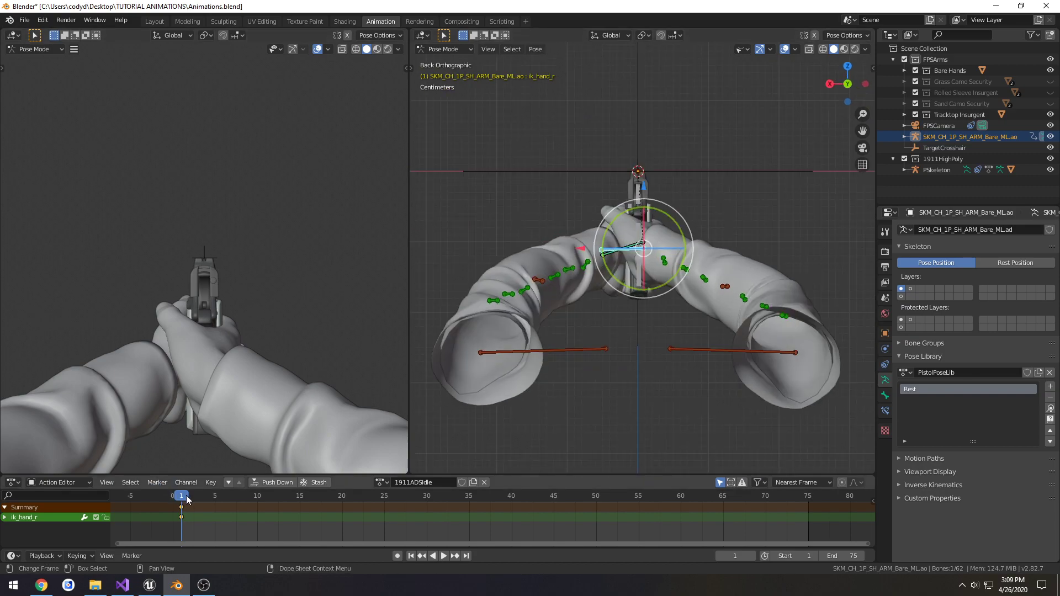
key("space")
left_click_drag(259, 504, 431, 507)
scroll(654, 375, "up", 3)
scroll(677, 334, "up", 1)
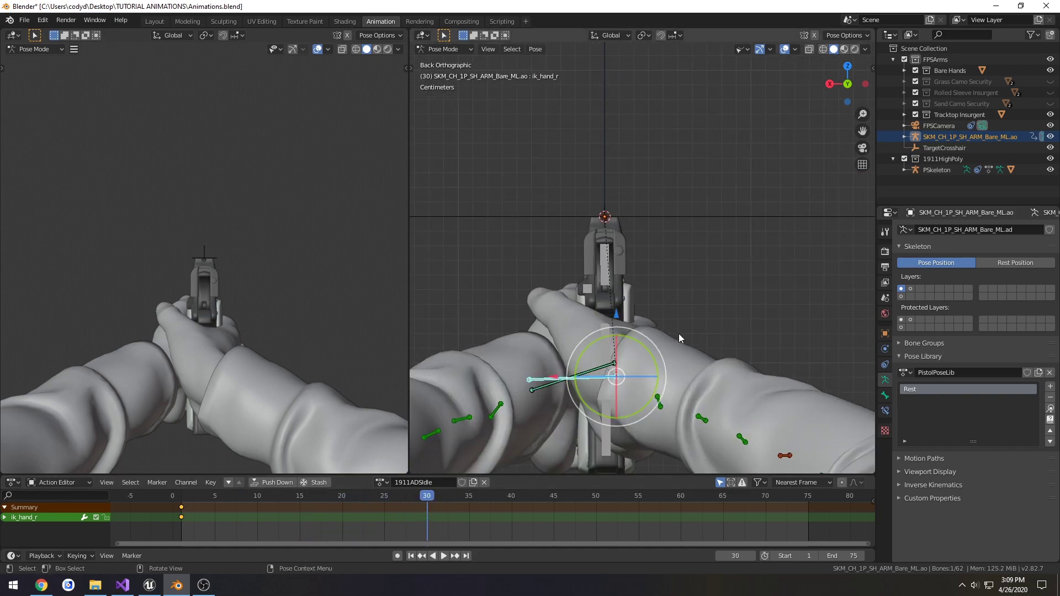
Step: Try a slight sideways shift of ik_hand_r at frame 30 and a LocRot keyframe on all visible bones
key("g")
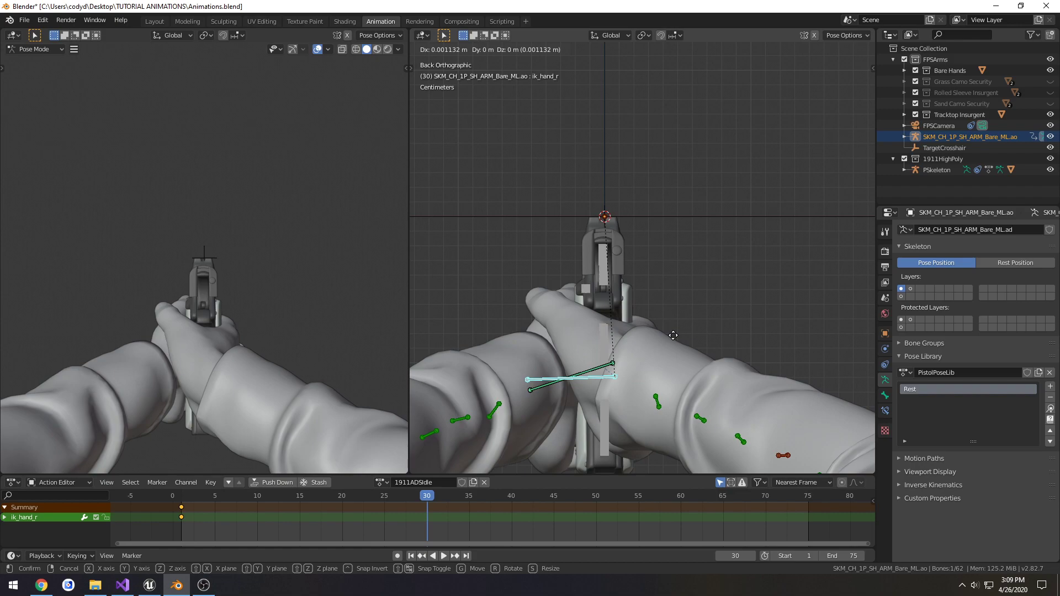
left_click(673, 335)
key("ctrl+z")
key("g")
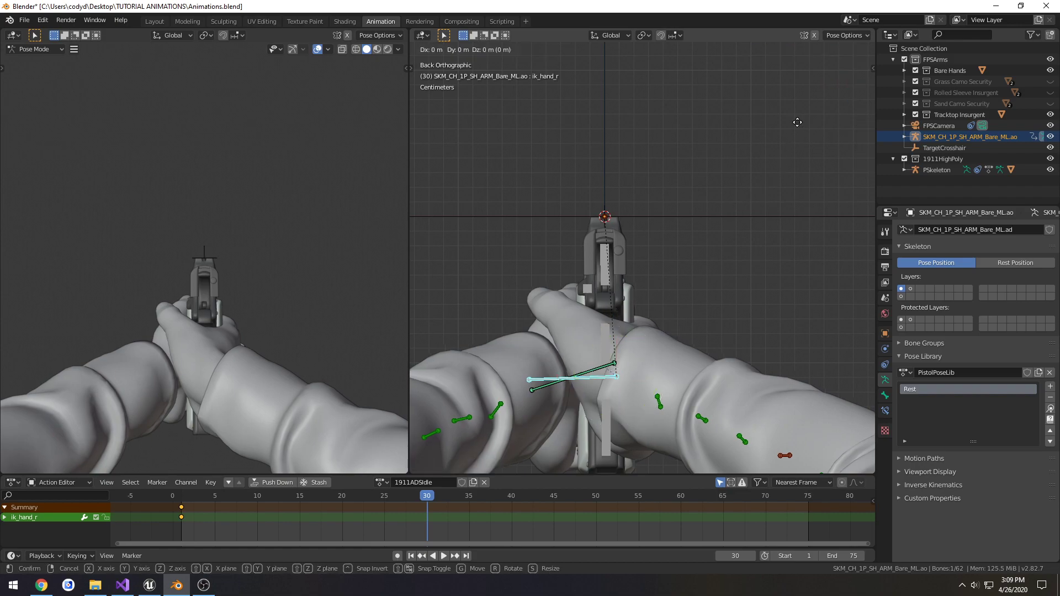
left_click(796, 124)
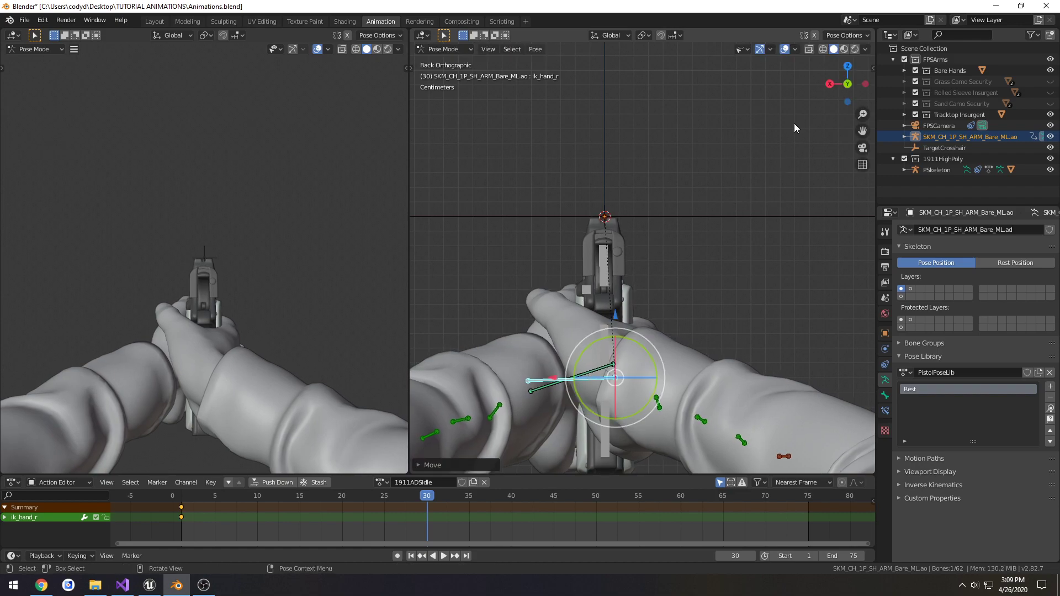
key("a")
key("i")
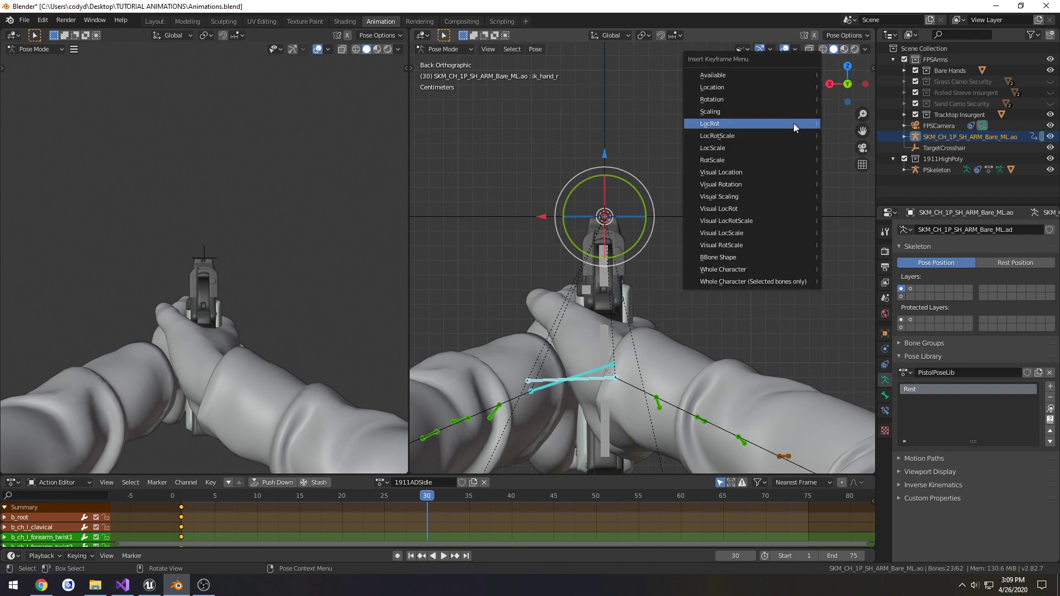
left_click(793, 124)
Step: Try to move all the selected bones together slightly upward and sideways at frame 60
key("space")
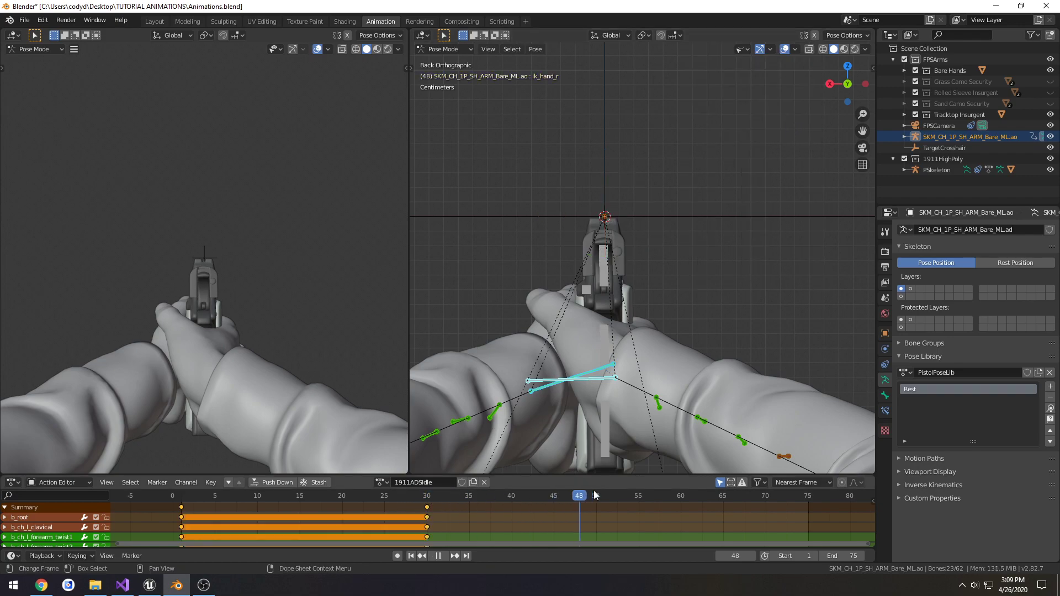
key("space")
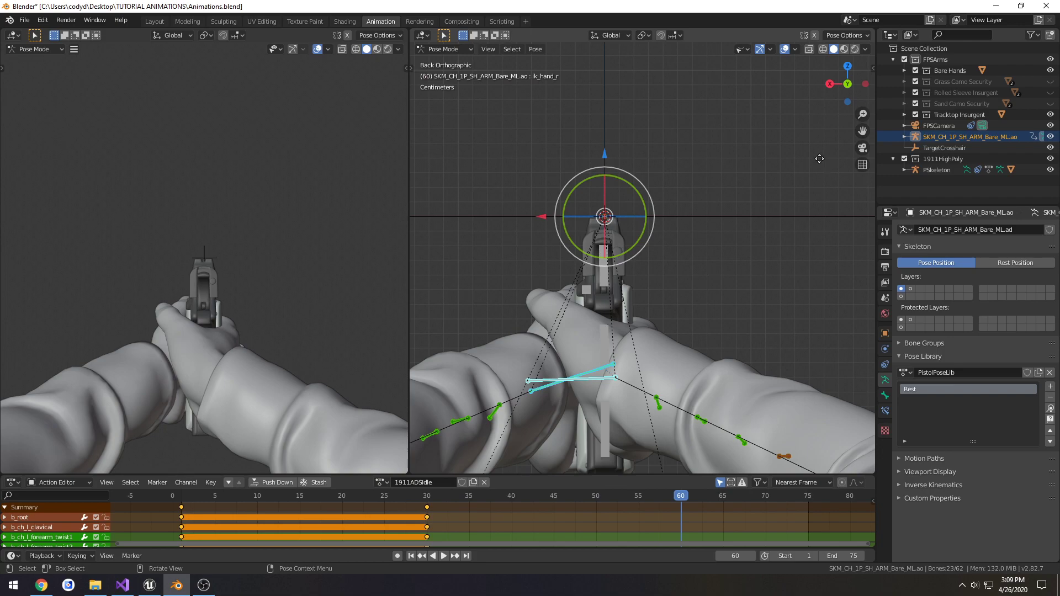
key("g")
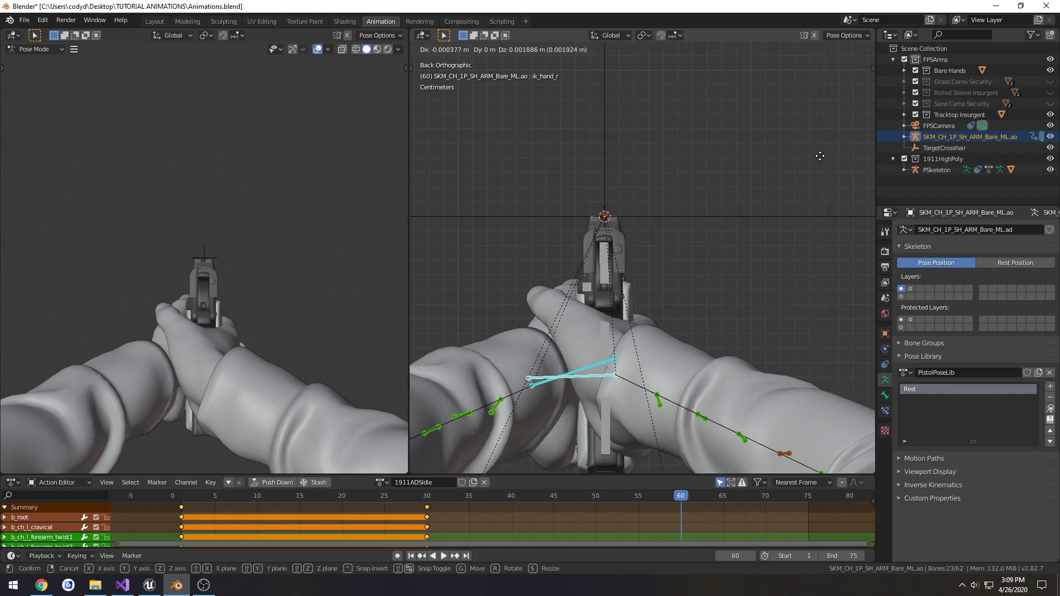
left_click(819, 156)
scroll(266, 253, "up", 3)
scroll(266, 254, "up", 2)
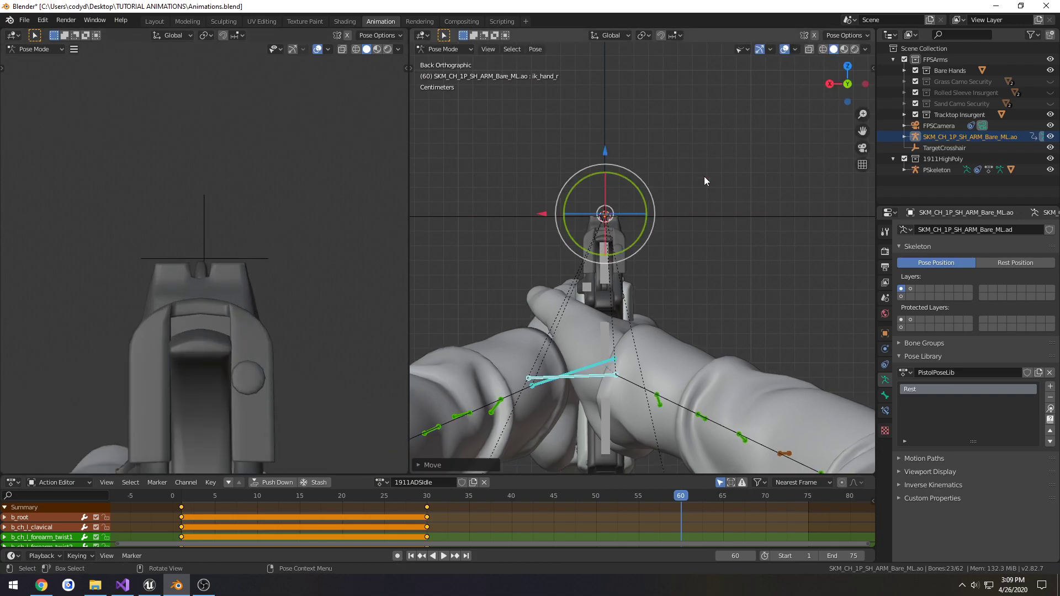
key("g")
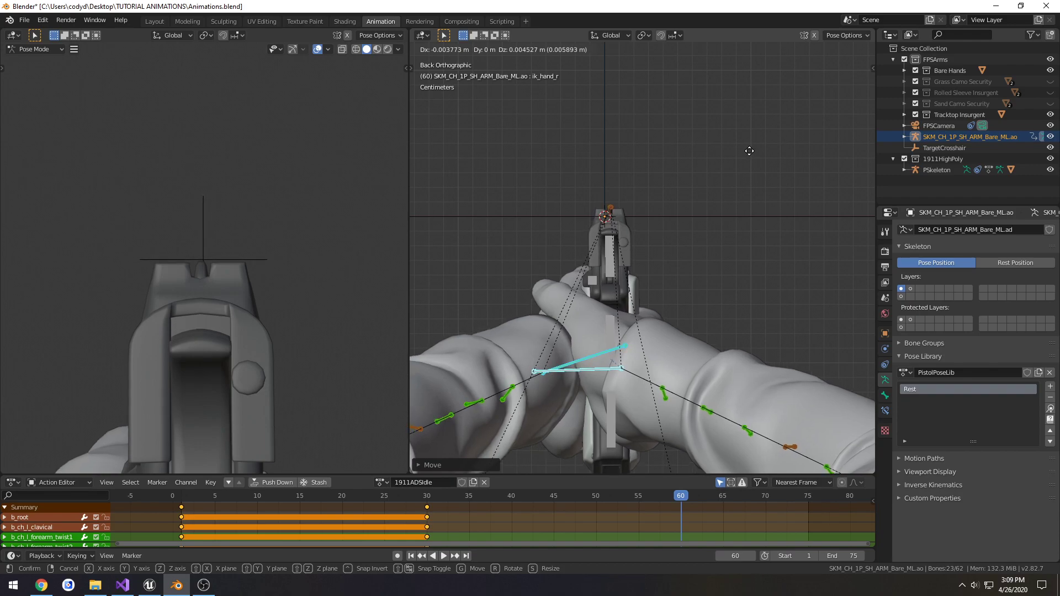
left_click(751, 143)
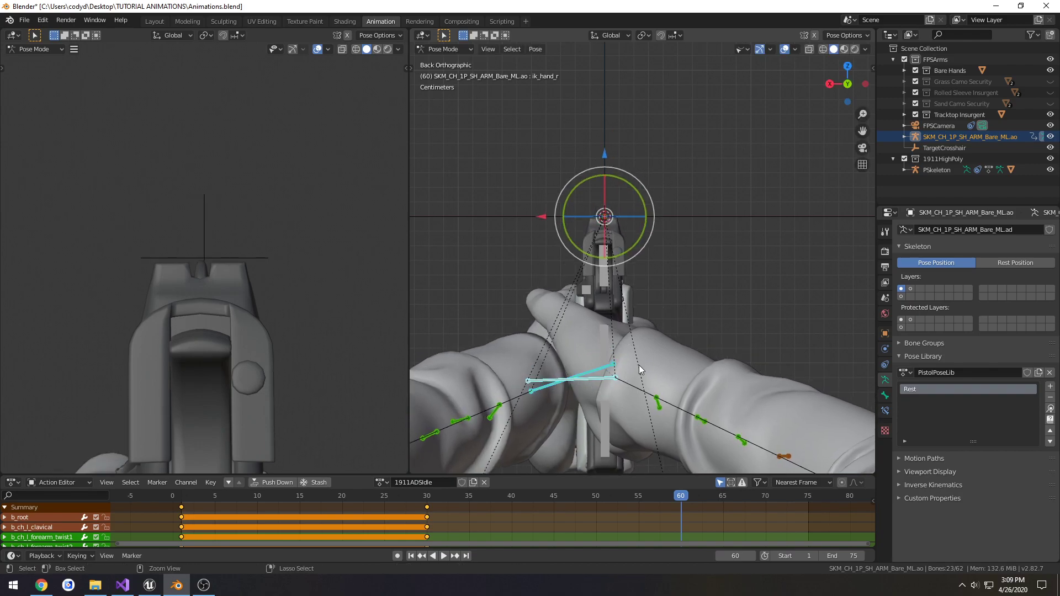
Step: Shift ik_hand_r slightly sideways and down at frame 30 and insert a keyframe on all visible bones
left_click(617, 387)
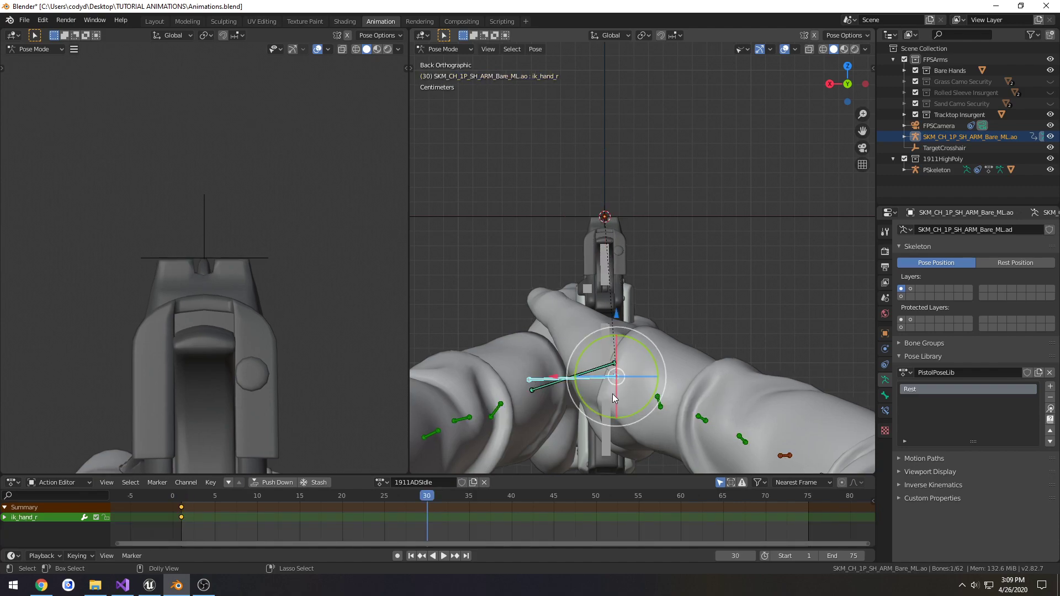
key("g")
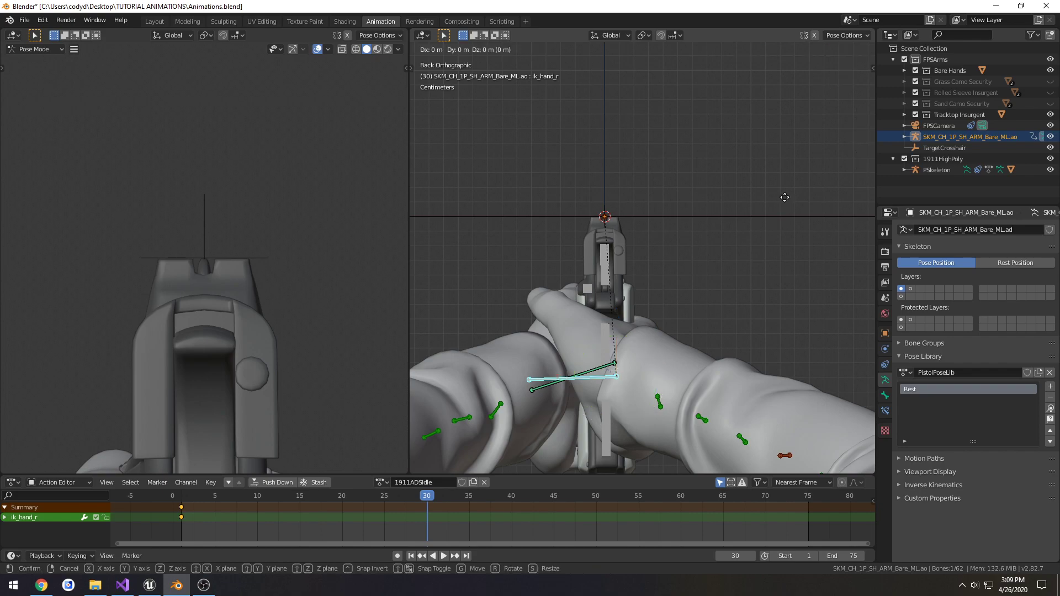
left_click(781, 198)
key("a")
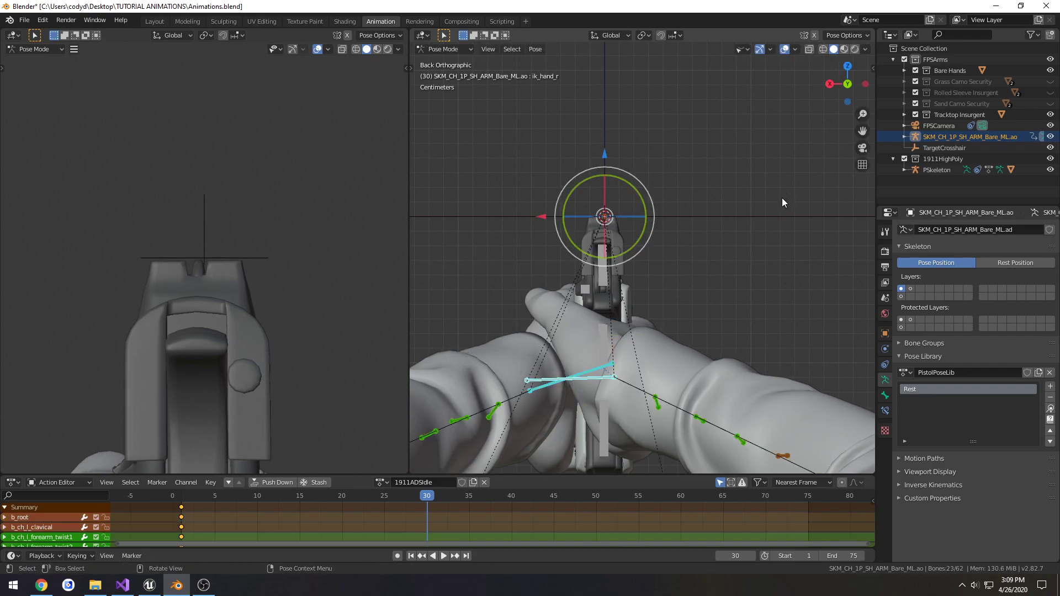
key("i")
left_click(782, 198)
Step: At frame 60, move ik_hand_r about -0.002 m in X and 0.002 m in Z, and keyframe all visible bones
left_click(606, 387)
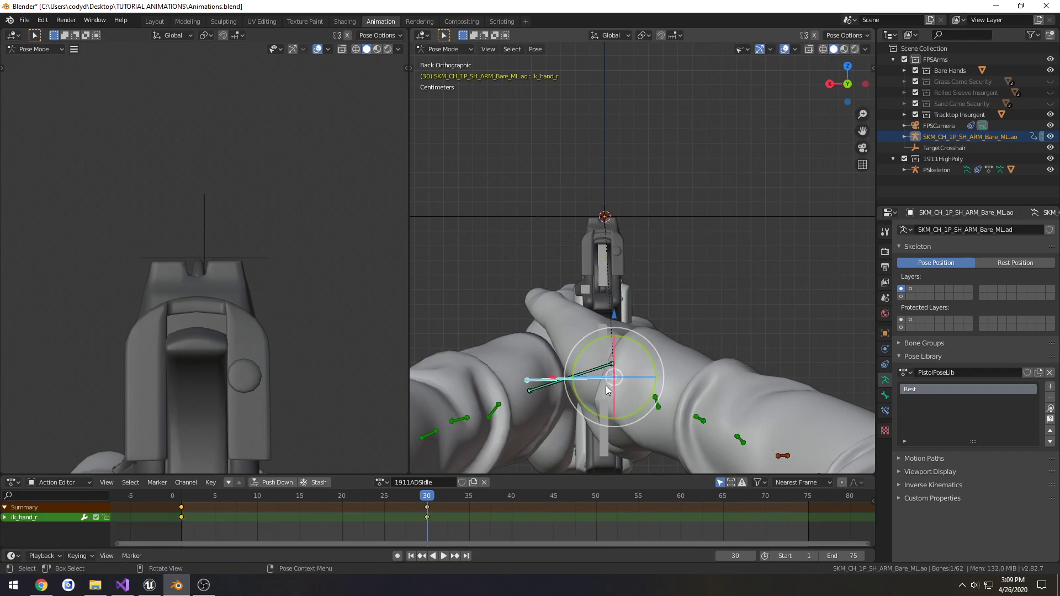
key("space")
key("space")
key("g")
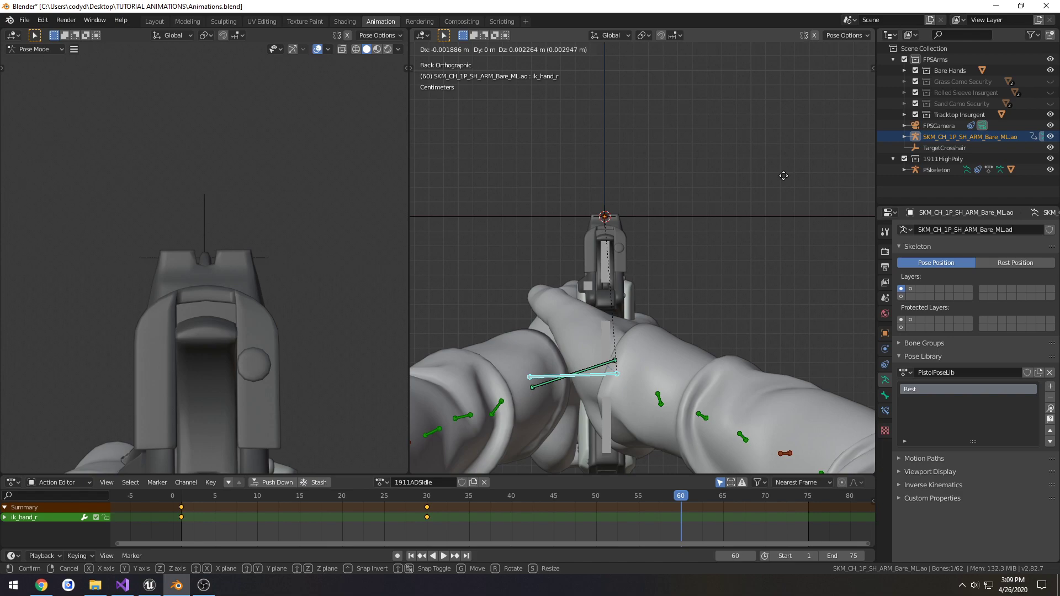
left_click(783, 175)
key("a")
key("i")
left_click(783, 174)
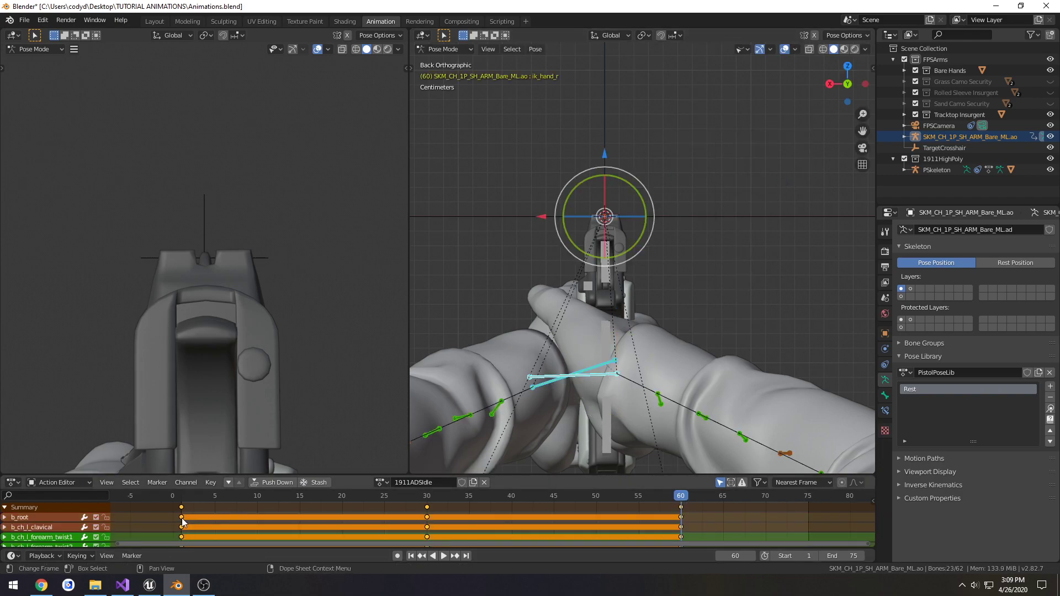
Step: Show the finger bone layer too, duplicate the frame 1 keyframes to frame 91 and set the animation's end frame to 90
left_click(901, 296, "shift")
left_click(182, 510)
key("space")
key("space")
type("90")
key("Return")
middle_click_drag(781, 522, 748, 531)
scroll(748, 519, "down", 1)
left_click_drag(754, 498, 166, 496)
key("i")
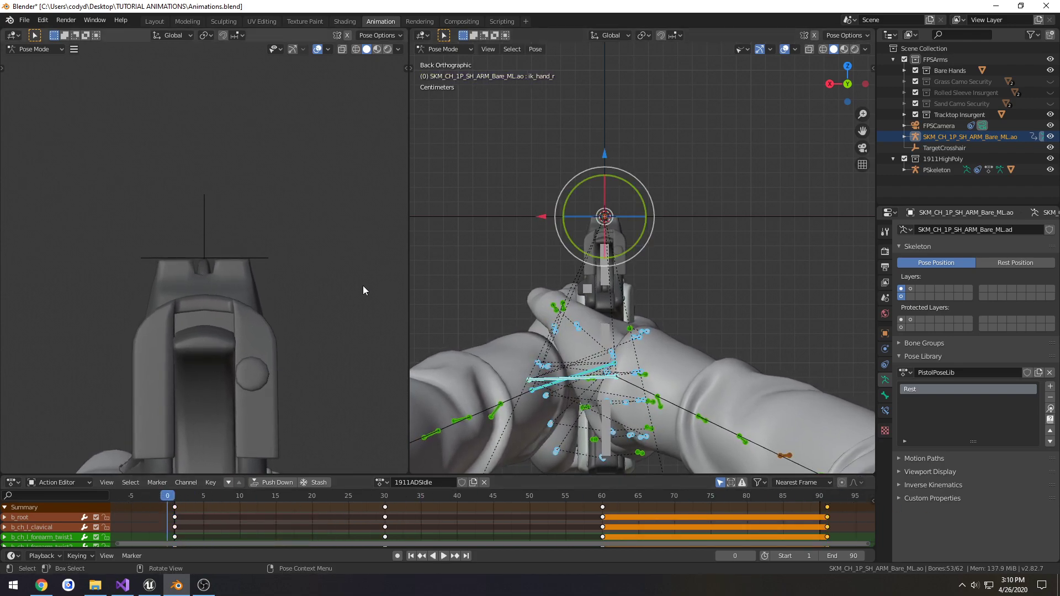
Step: Play back the idle animation and review the pistol's sway in the widened camera view
key("space")
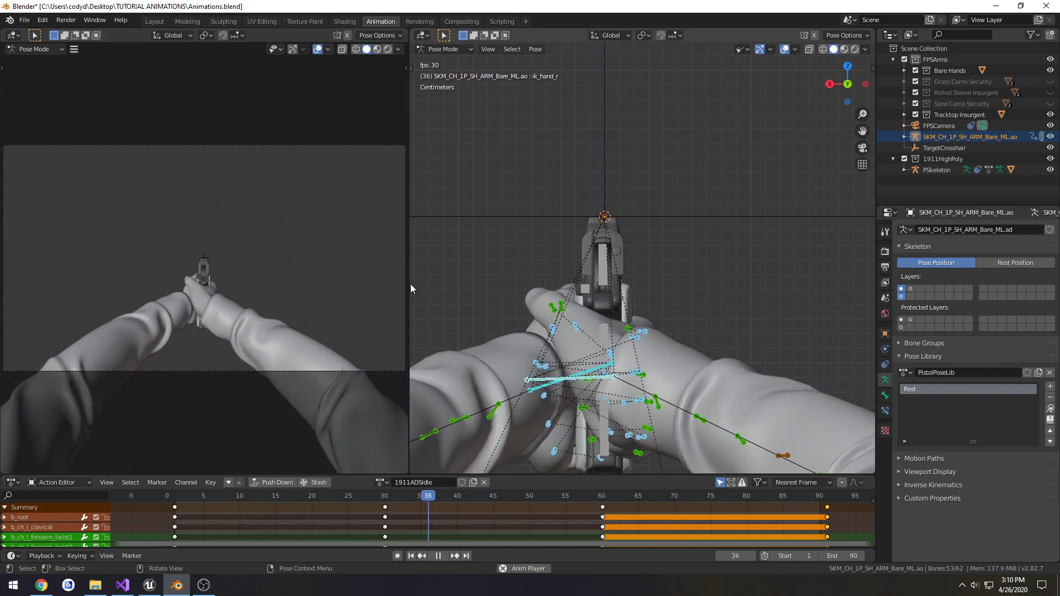
left_click_drag(409, 283, 661, 293)
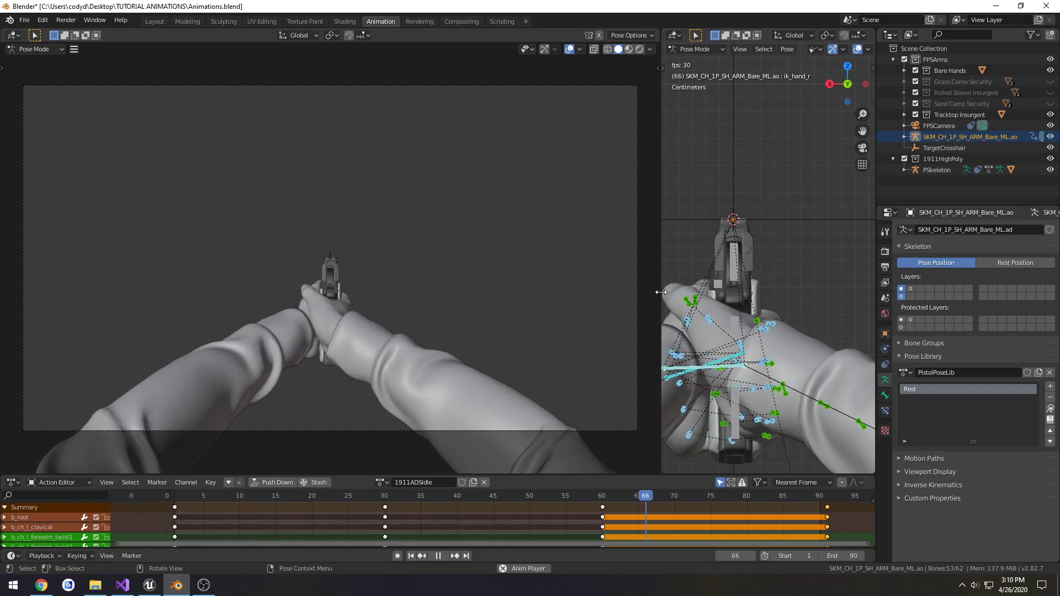
key("space")
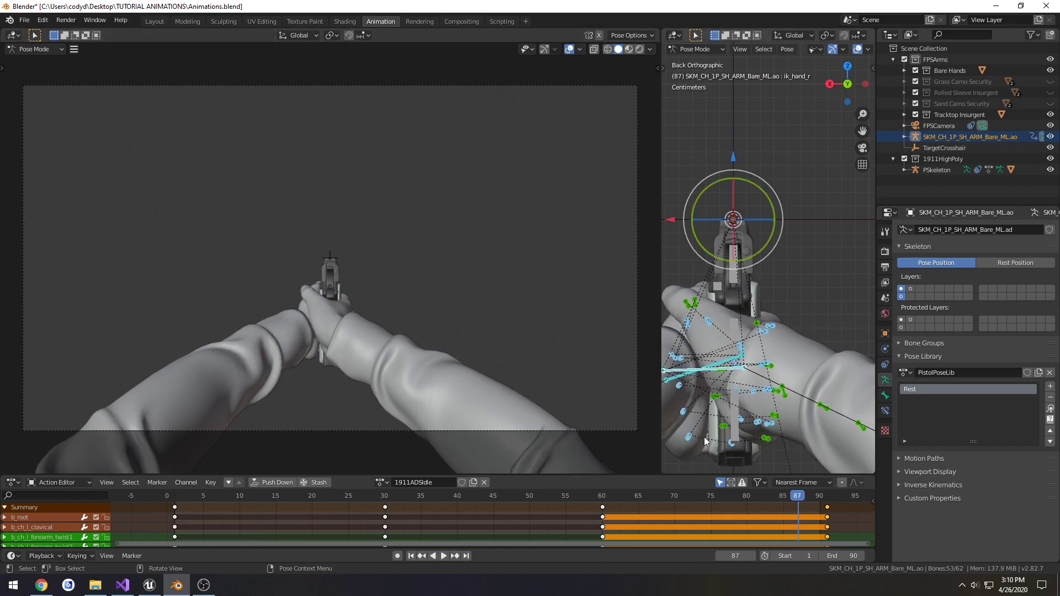
Step: Enlarge the back view around the pistol, hide the finger bone layer and deselect all bones
left_click(385, 508)
scroll(779, 244, "up", 4)
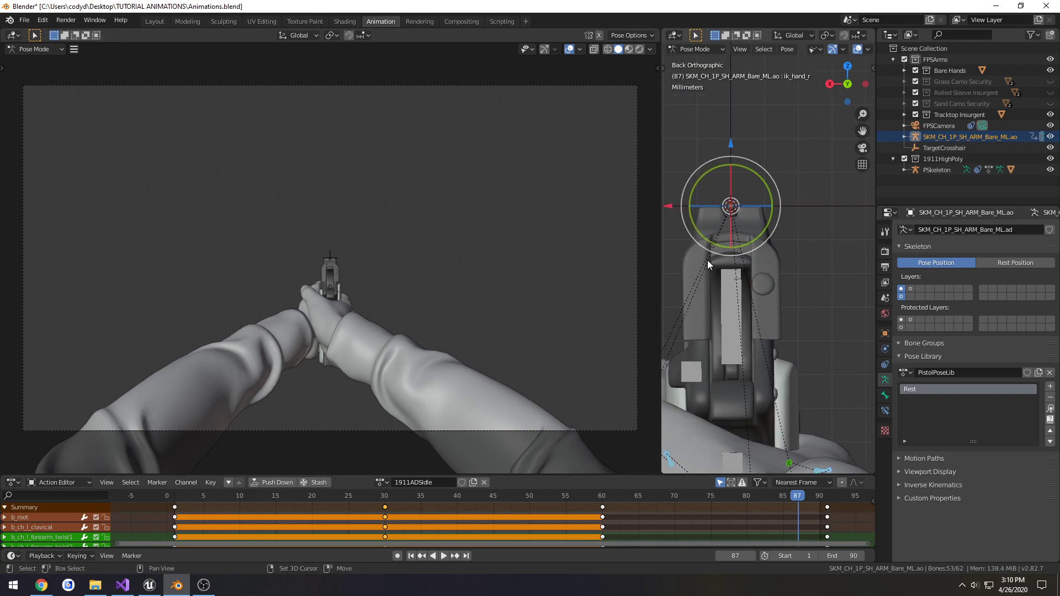
left_click_drag(663, 258, 204, 243)
middle_click_drag(494, 204, 523, 310, "shift")
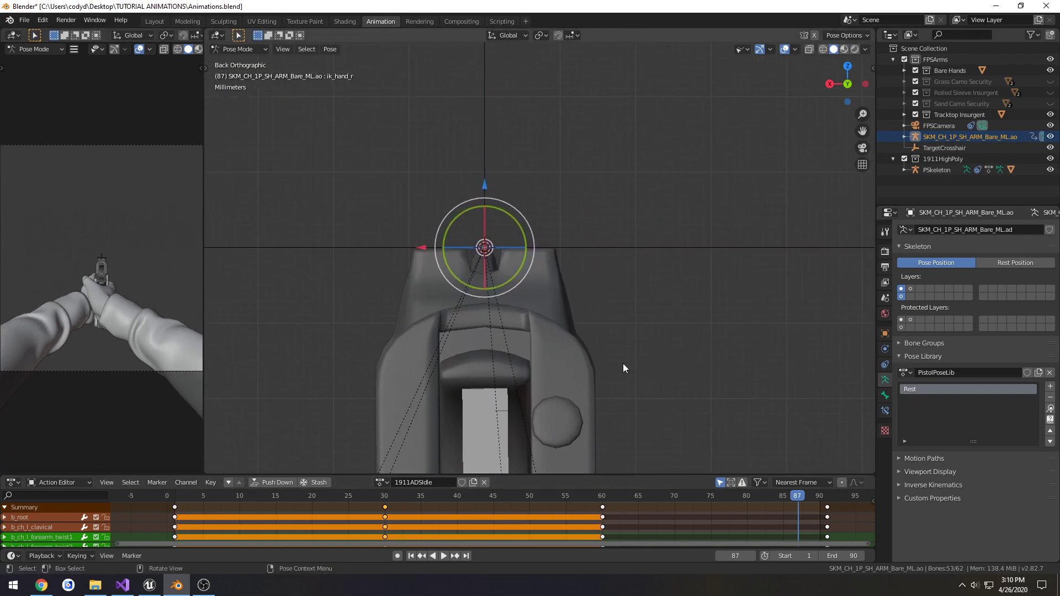
scroll(623, 369, "down", 5)
left_click(608, 357)
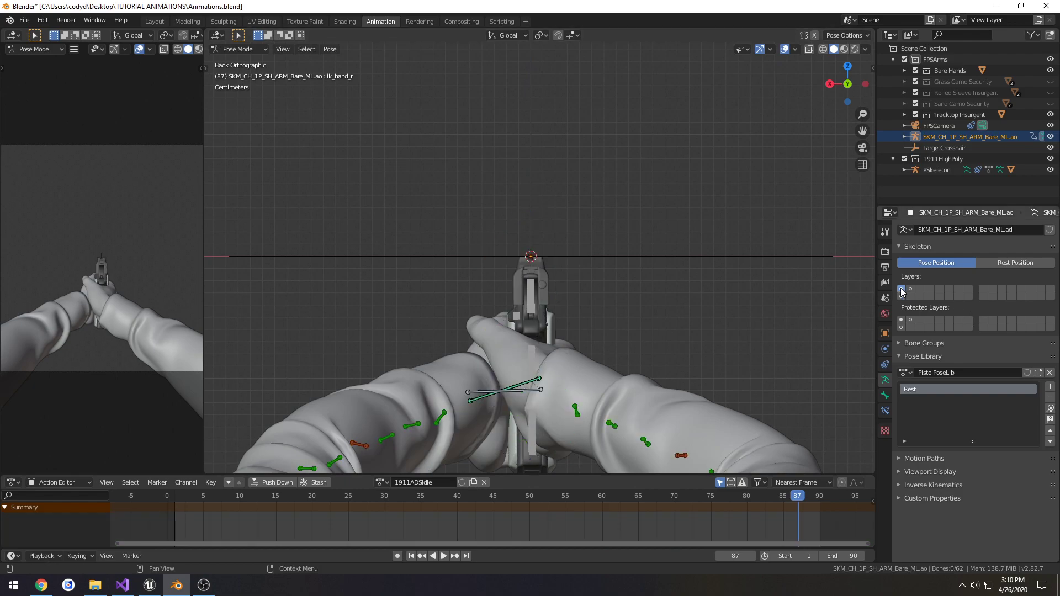
Step: At frame 30, move ik_hand_r about -0.0004 m in X and insert a keyframe on all visible bones
left_click(537, 391)
left_click_drag(732, 495, 673, 494)
left_click(389, 496)
key("space")
scroll(581, 306, "up", 6)
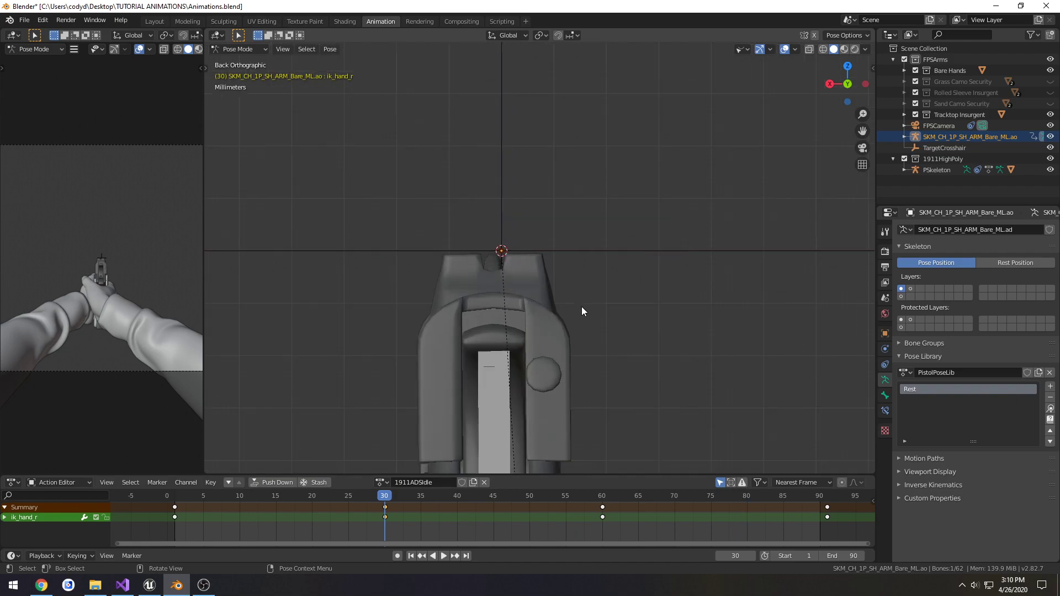
key("g")
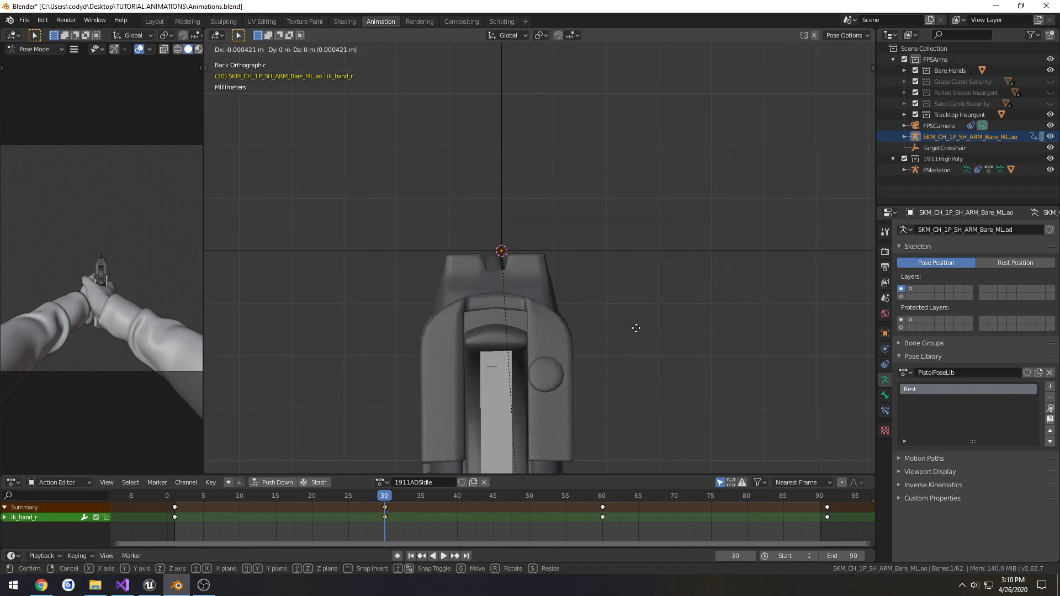
left_click(637, 327)
key("a")
key("i")
left_click(638, 328)
Step: Scrub through the idle animation and play it back from frame 1 in the back view
scroll(636, 330, "down", 8)
left_click_drag(385, 499, 501, 506)
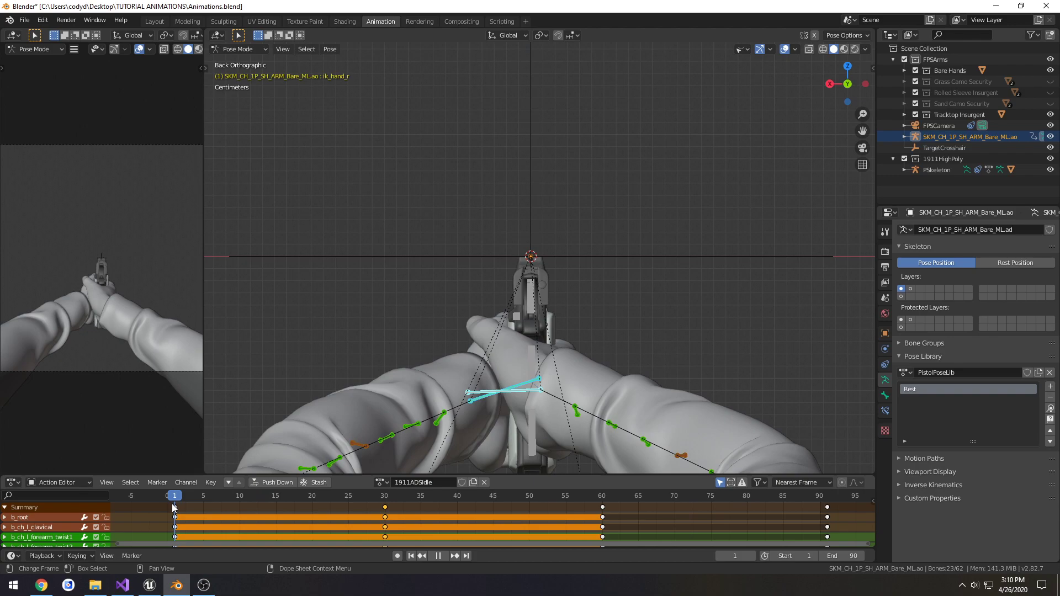
key("space")
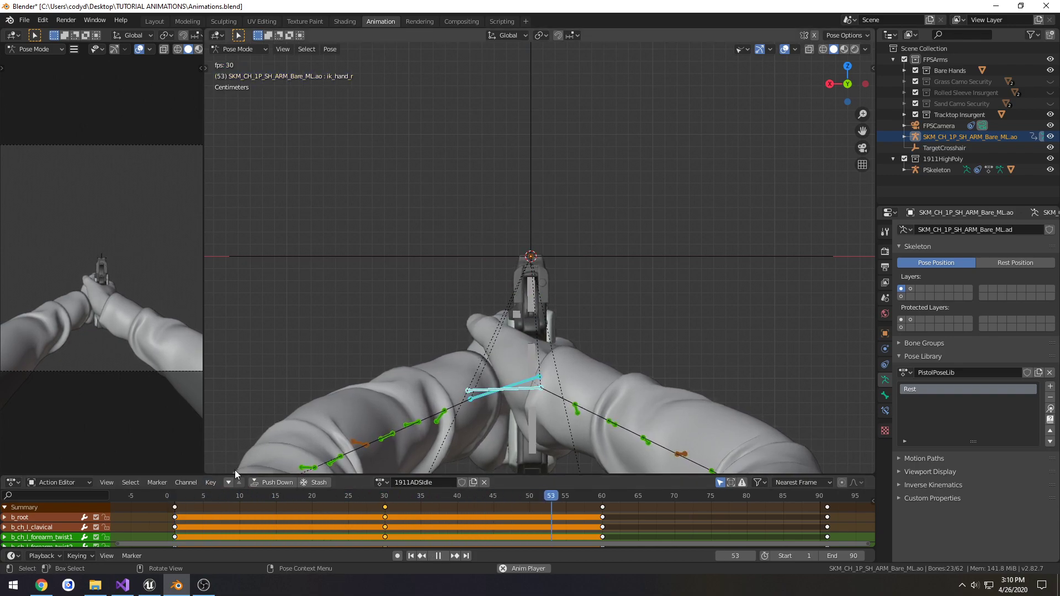
key("space")
Step: At frame 60, try to move ik_hand_r, and insert a keyframe on all visible bones
left_click(604, 498)
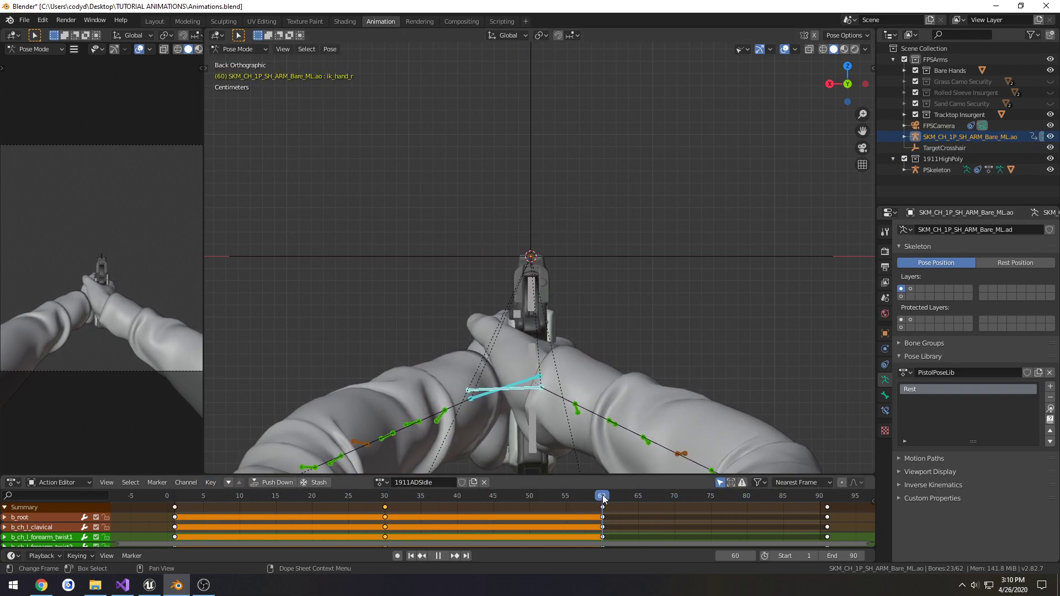
key("space")
key("alt+a")
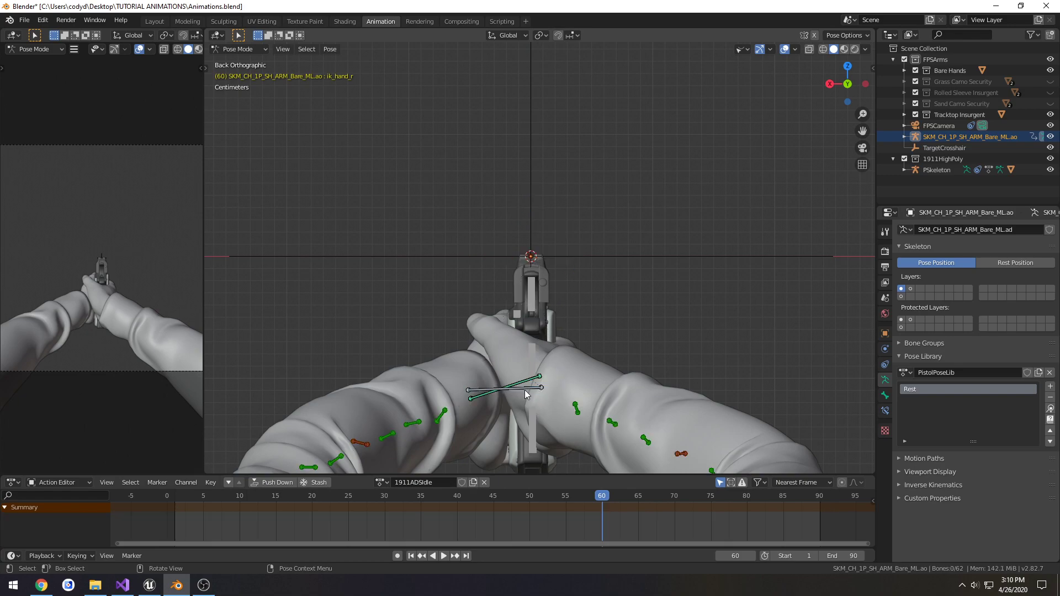
left_click(526, 394)
scroll(608, 317, "up", 8)
key("g")
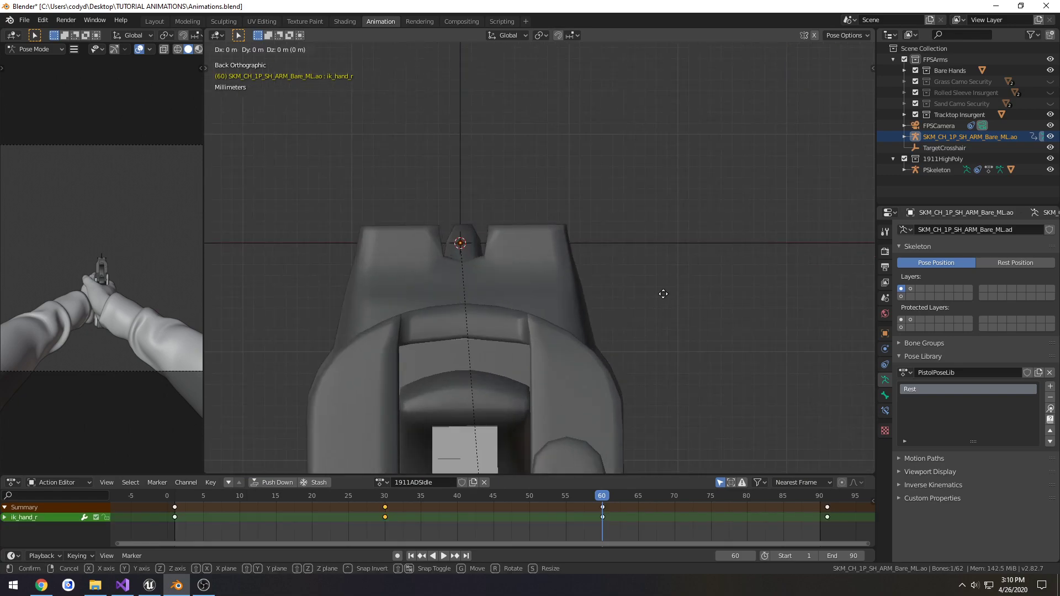
right_click(663, 294)
key("a")
key("i")
left_click(661, 299)
Step: Play back the idle animation and examine the pistol's sway in the enlarged camera view
scroll(614, 459, "down", 5)
key("space")
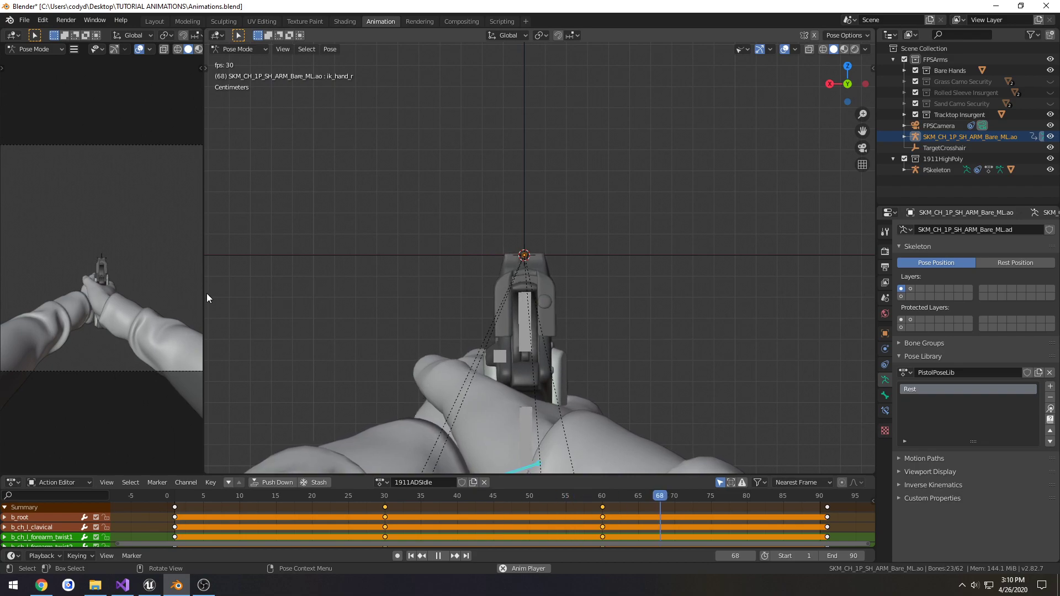
left_click_drag(202, 293, 950, 302)
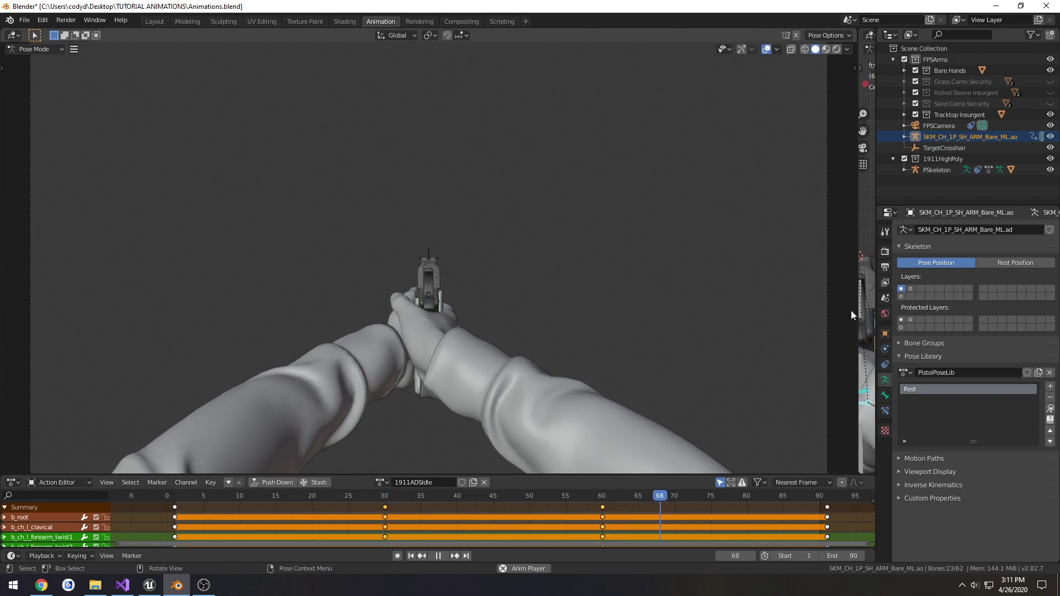
left_click_drag(858, 302, 156, 288)
key("space")
Step: At frame 1, show the finger bone layer too and add the current pose to PistolPoseLib as ADS
key("ctrl+KP_1")
middle_click_drag(402, 331, 422, 301)
left_click_drag(152, 260, 450, 256)
left_click(174, 500)
left_click(174, 500)
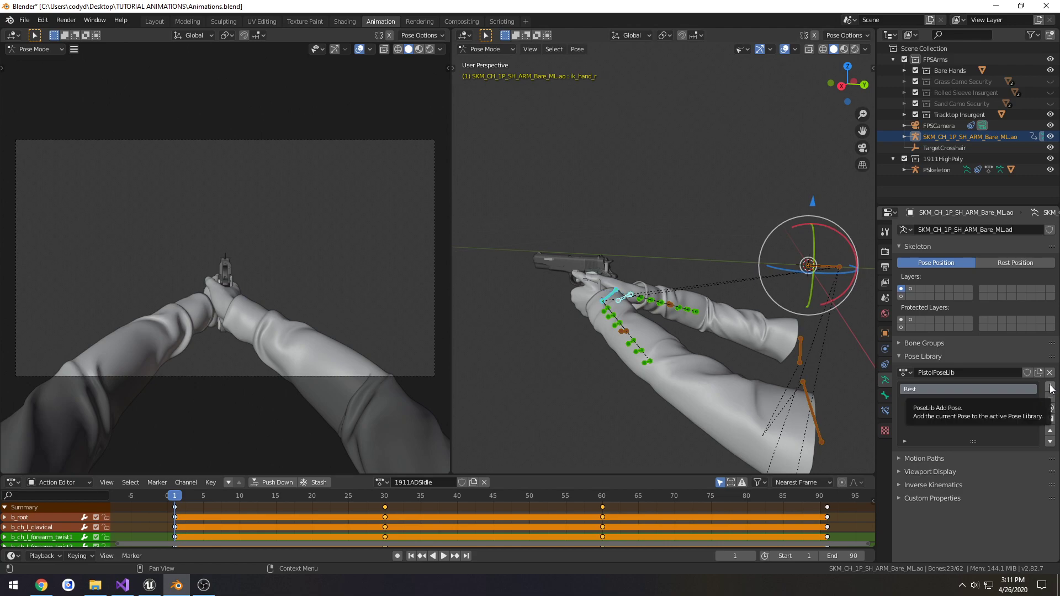
left_click(902, 297, "shift")
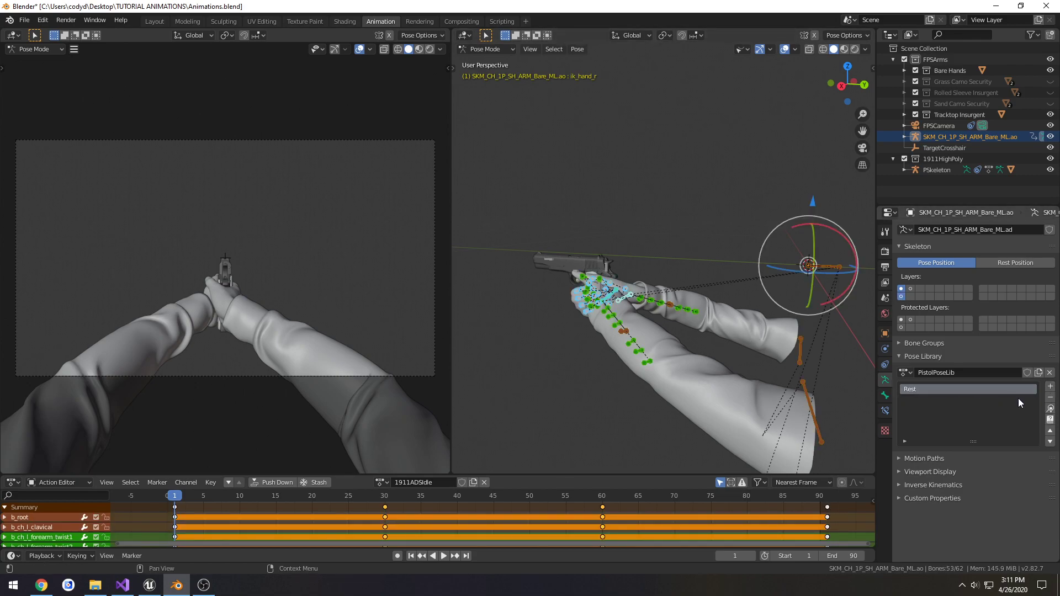
left_click(1049, 389)
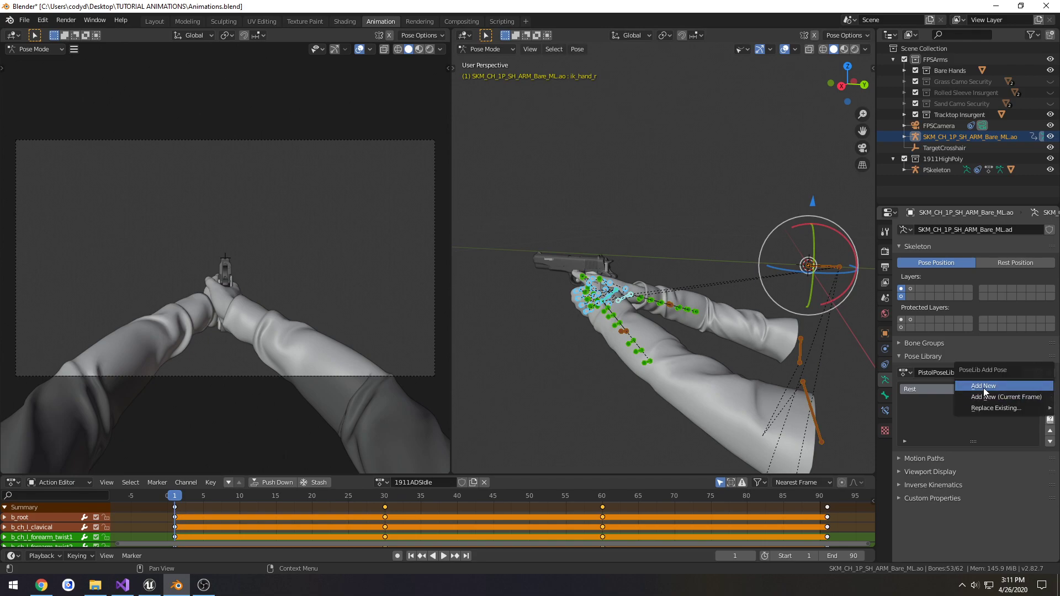
left_click(982, 386)
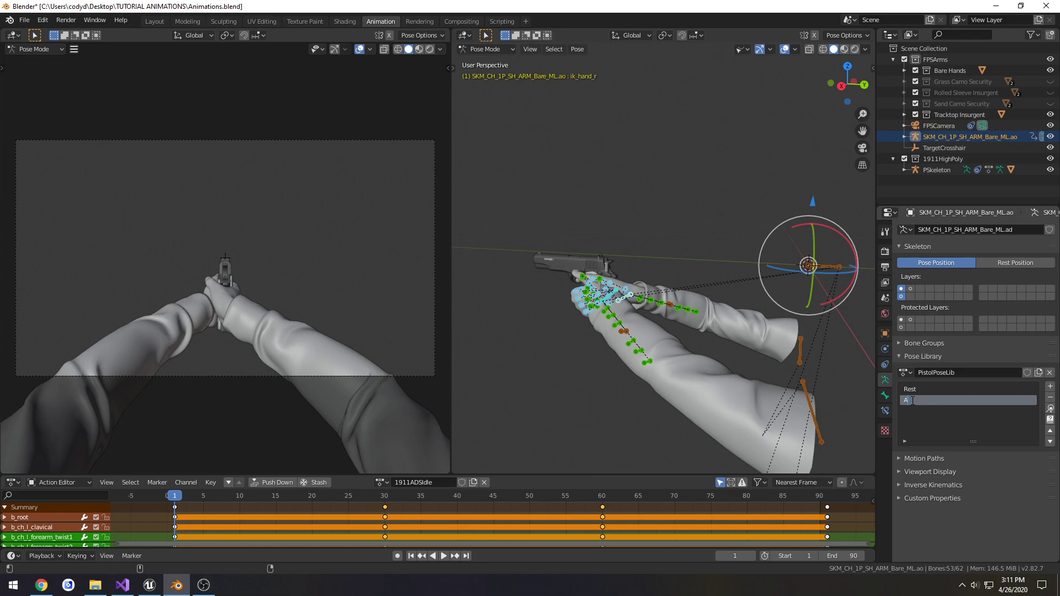
key("Return")
Step: Test the ADS library pose by moving ik_hand_r down and applying the pose to the arms
left_click(640, 277)
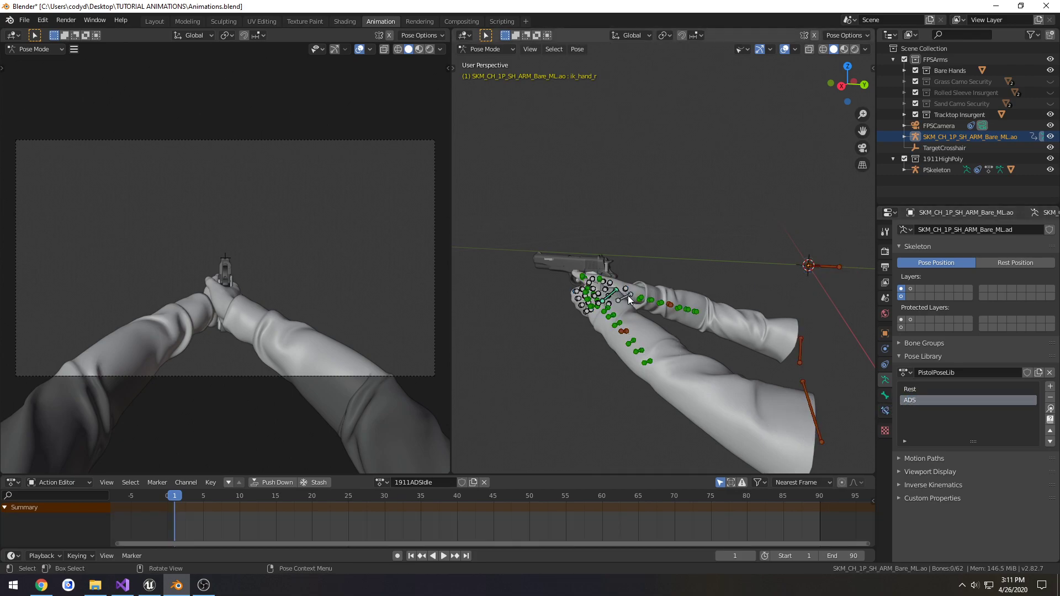
left_click(628, 296)
key("g")
left_click(624, 351)
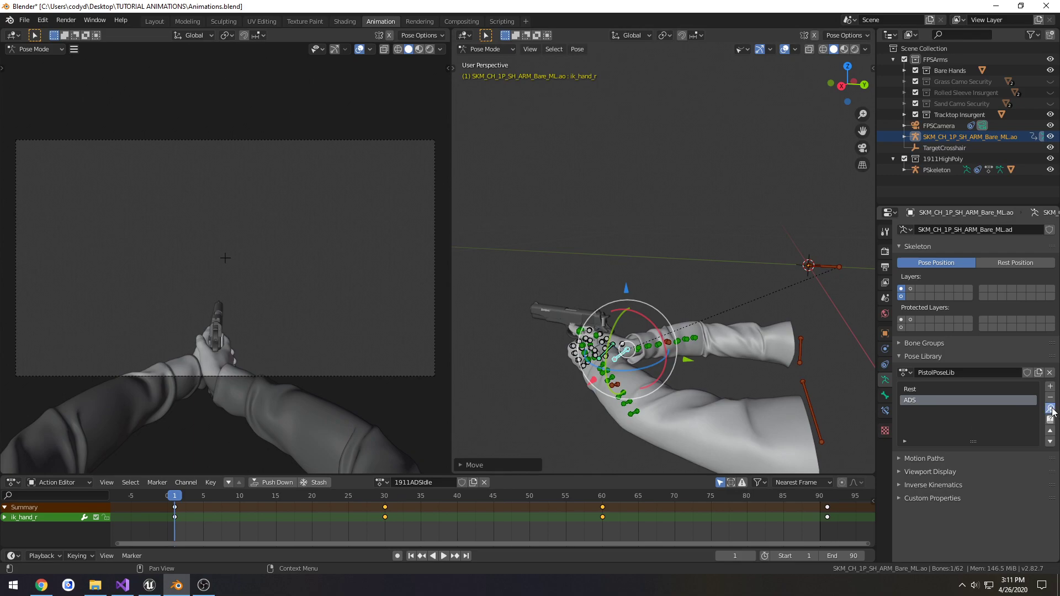
left_click(1053, 409)
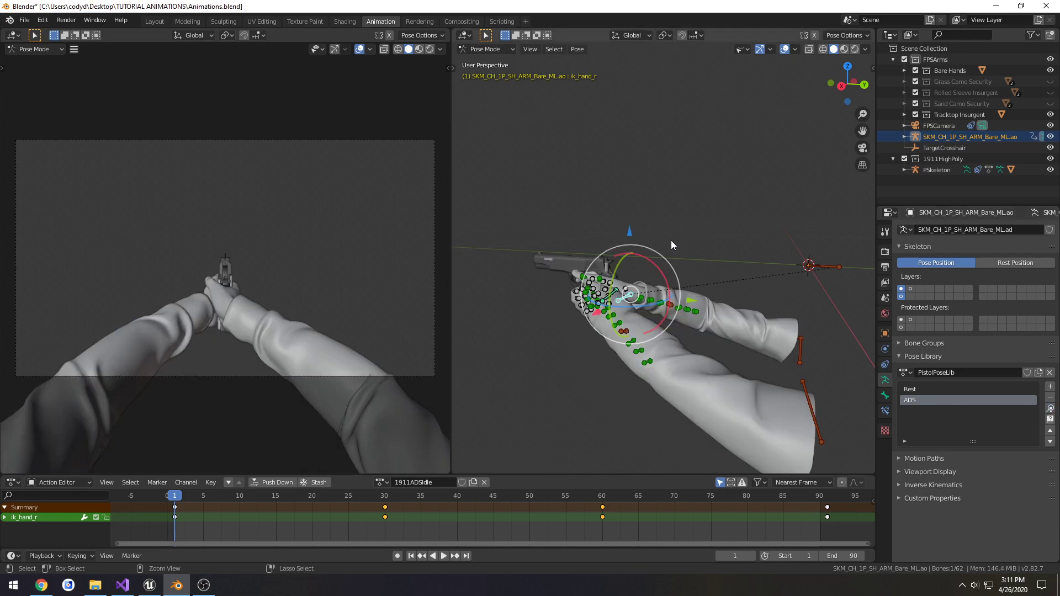
Step: Save Animations.blend and protect the 1911ADSIdle action with a fake user
key("ctrl+s")
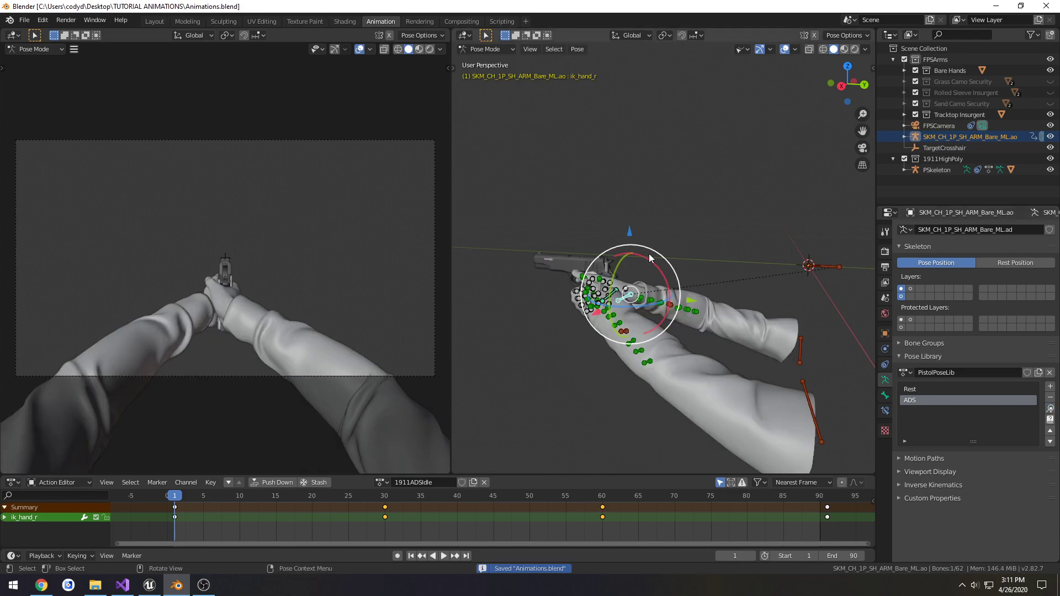
left_click(462, 482)
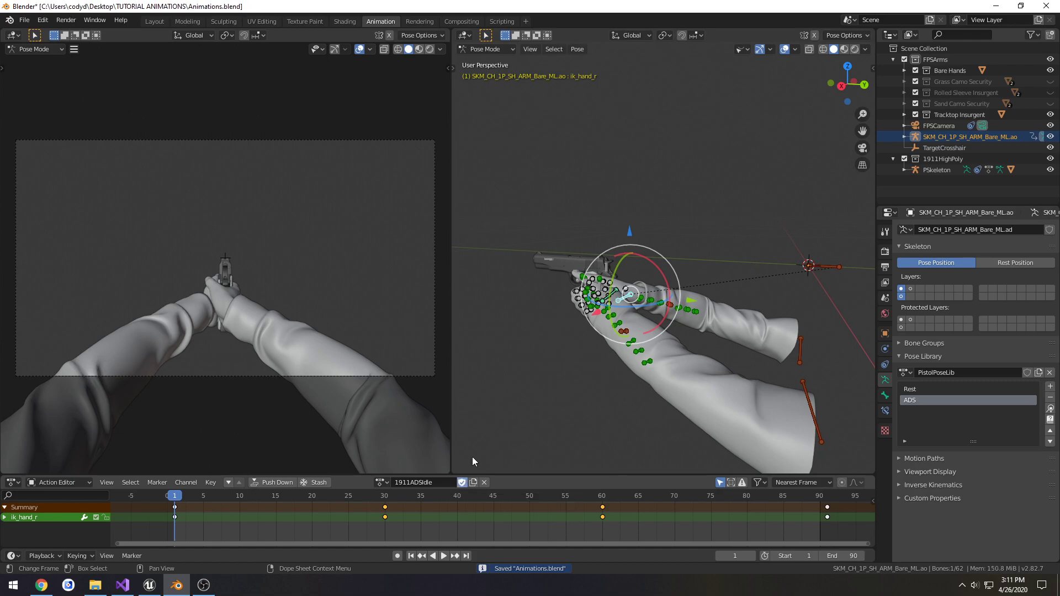
Step: Switch to Object Mode and select only the SKM_CH_1P_SH_ARM_Bare_ML.ao armature
left_click_drag(451, 308, 239, 307)
middle_click_drag(343, 314, 397, 326)
key("ctrl+Tab")
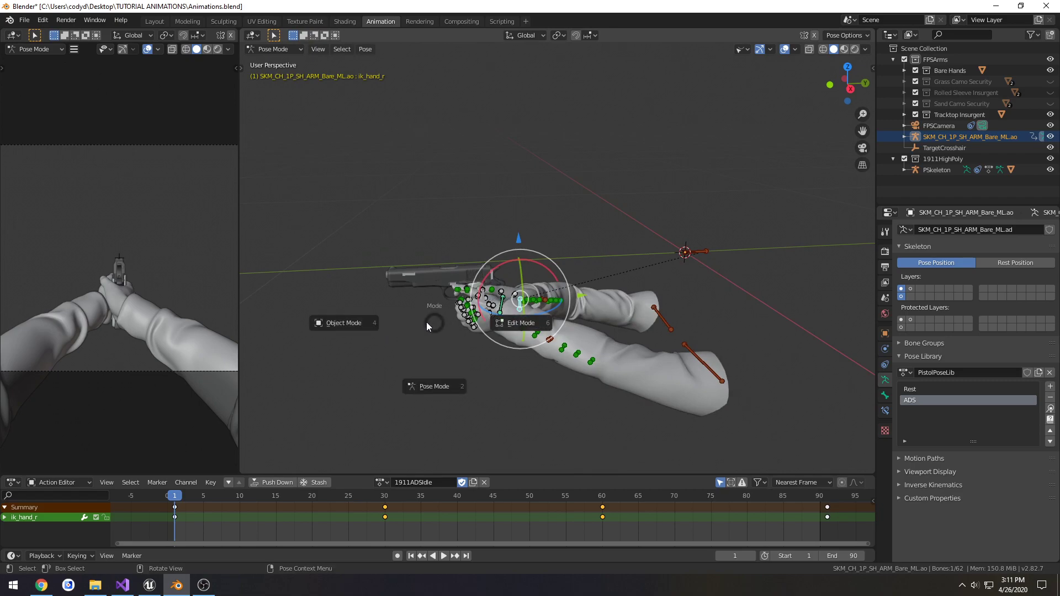
left_click(360, 324)
left_click(495, 355)
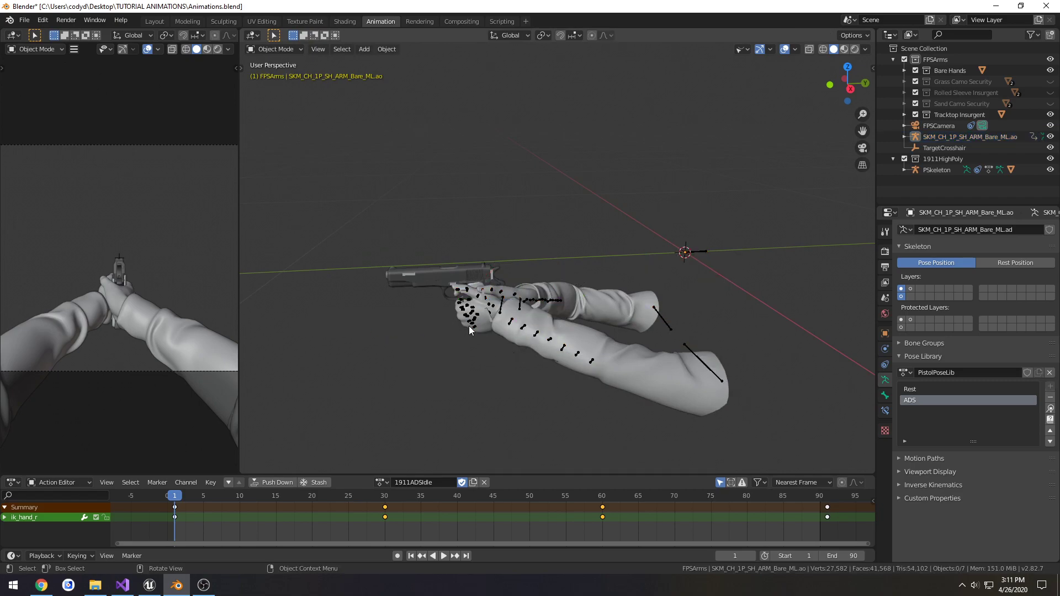
left_click(473, 325)
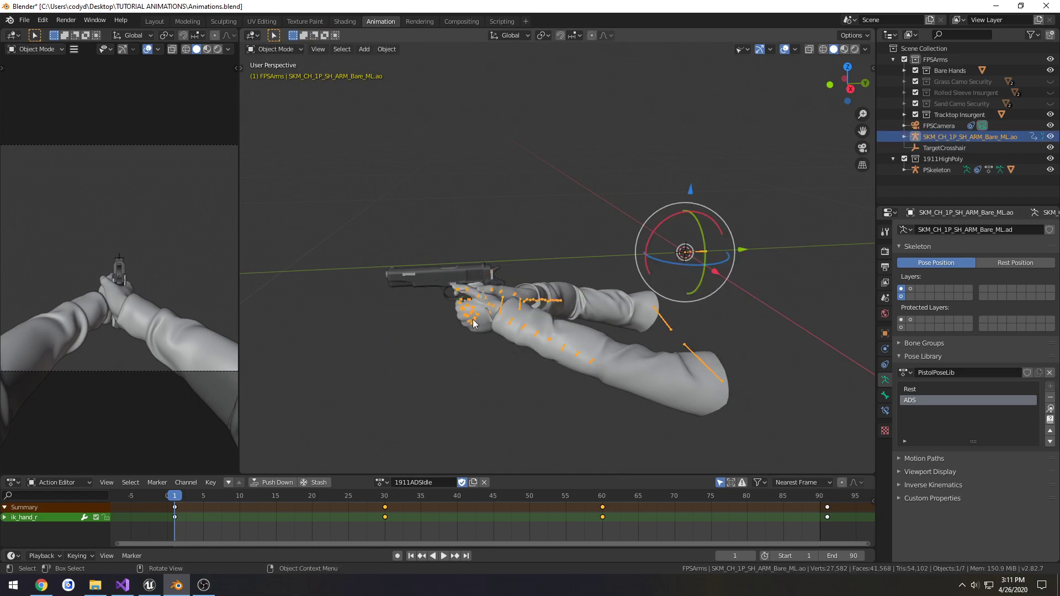
Step: Start an FBX export and choose the FPSCharacter folder inside TUTORIAL ANIMATIONS as its destination
left_click(24, 20)
mouse_move(47, 180)
left_click(168, 245)
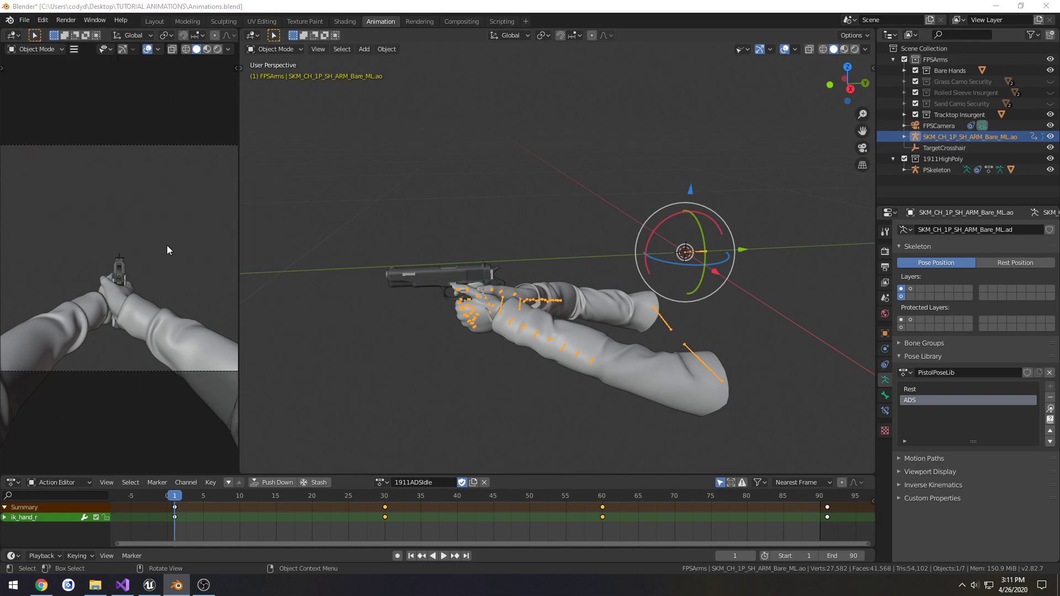
left_click_drag(429, 143, 175, 145)
double_click(180, 191)
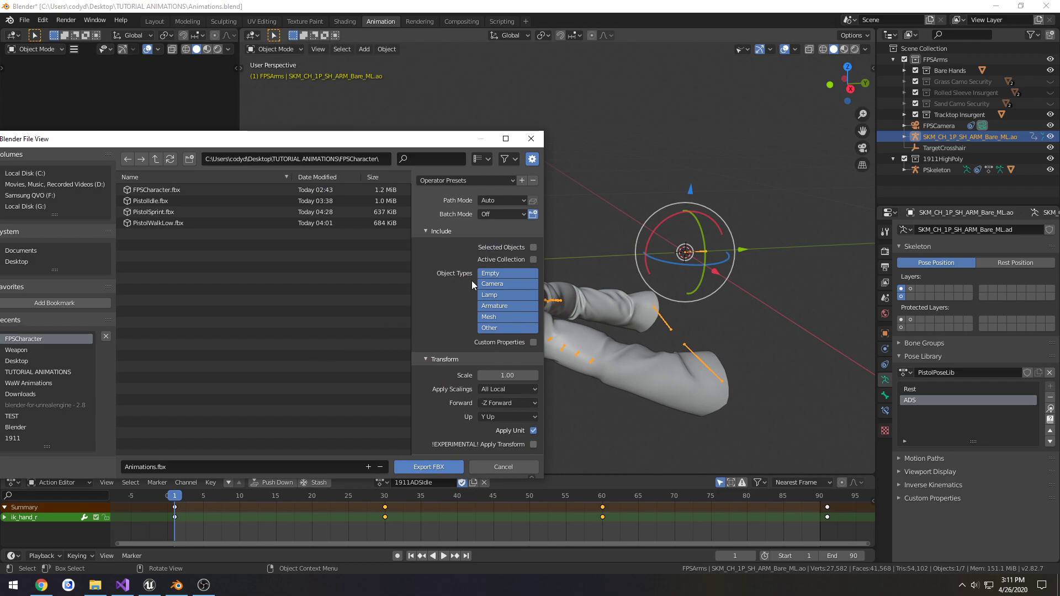
Step: Load the saved export preset, check the armature and bake animation options, and export the FBX as PistolADSIdle
left_click(470, 180)
left_click(454, 211)
scroll(448, 290, "down", 2)
left_click(429, 430)
scroll(433, 399, "down", 7)
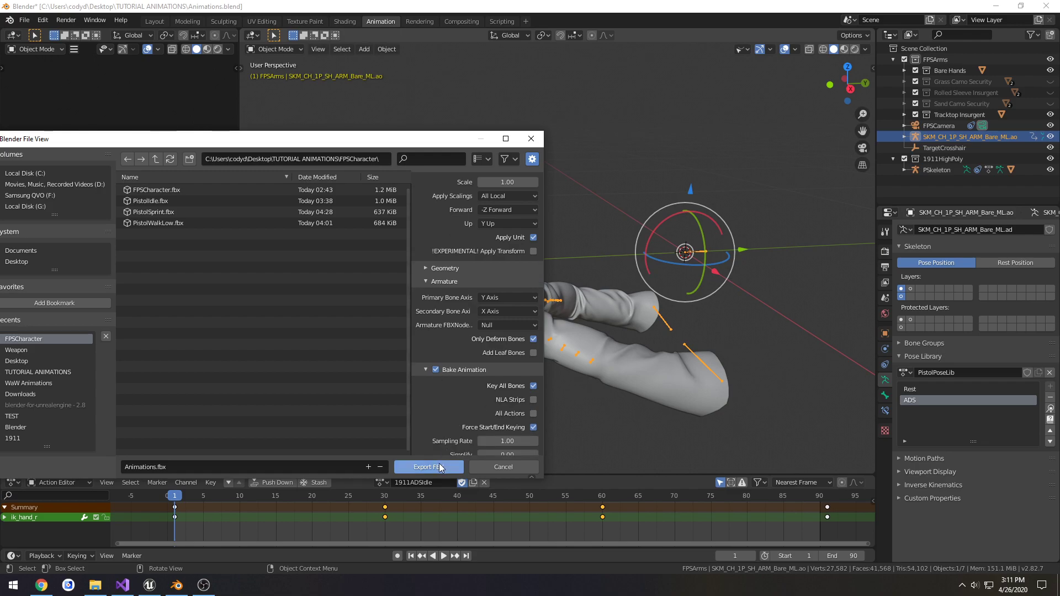
left_click(311, 467)
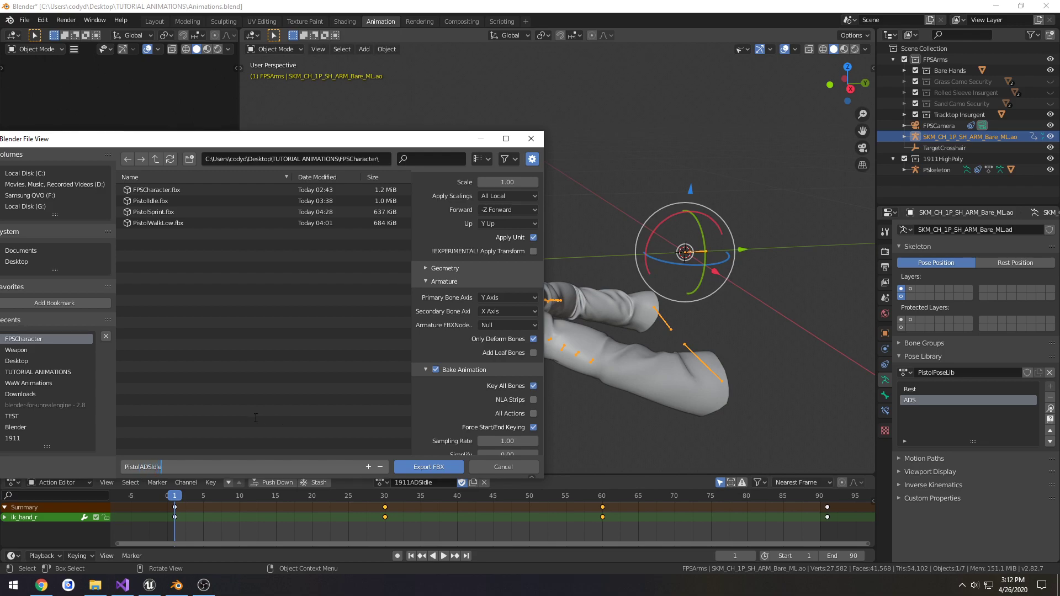
type("PistolADSIdle")
key("Return")
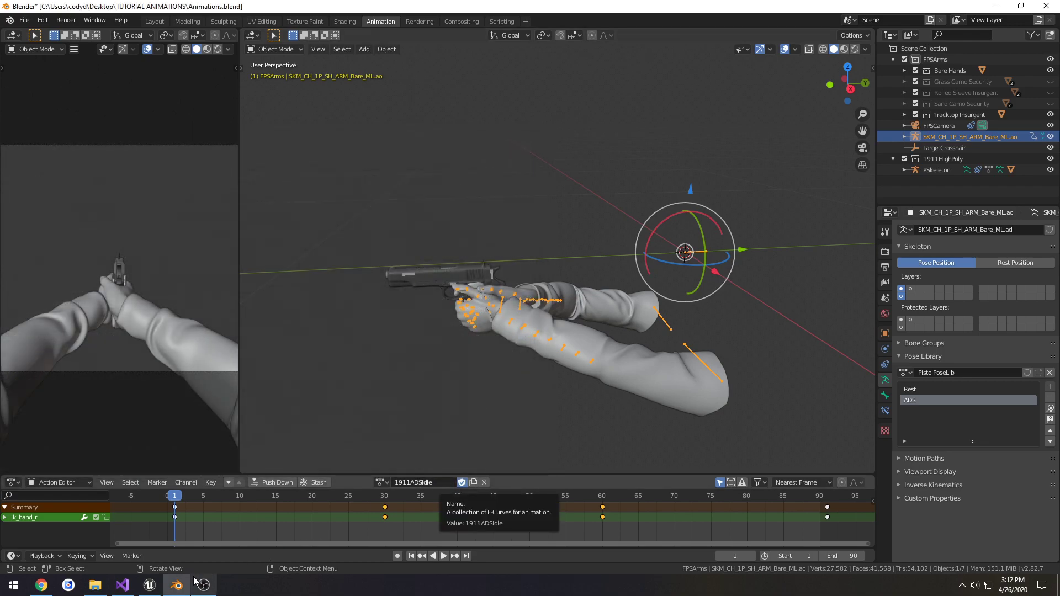
Step: Switch to Unreal Engine and open the Desktop's TUTORIAL ANIMATIONS\FPSCharacter folder in File Explorer
left_click(150, 585)
left_click(95, 585)
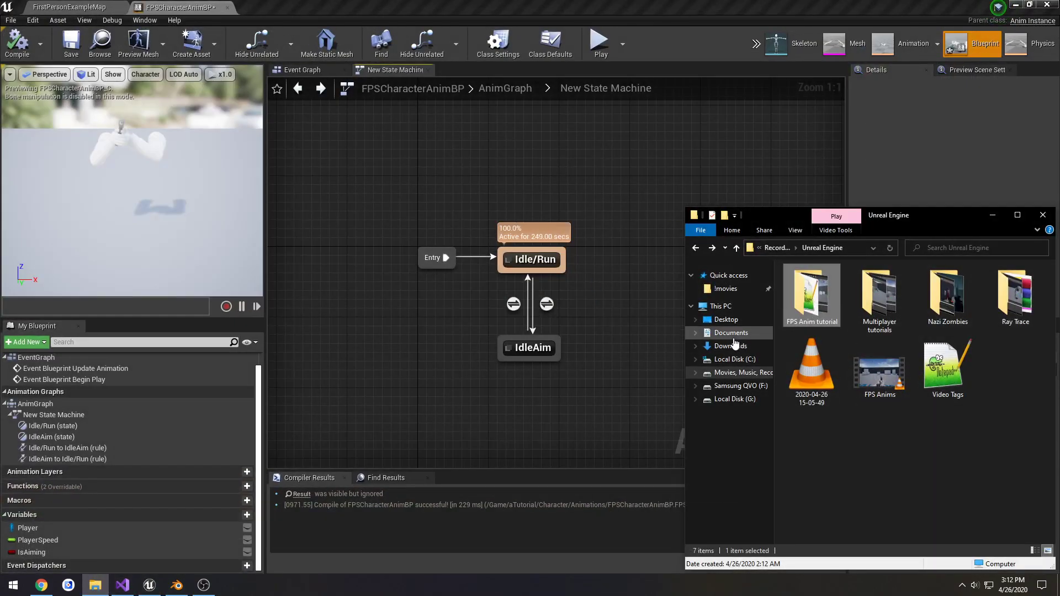
left_click(726, 319)
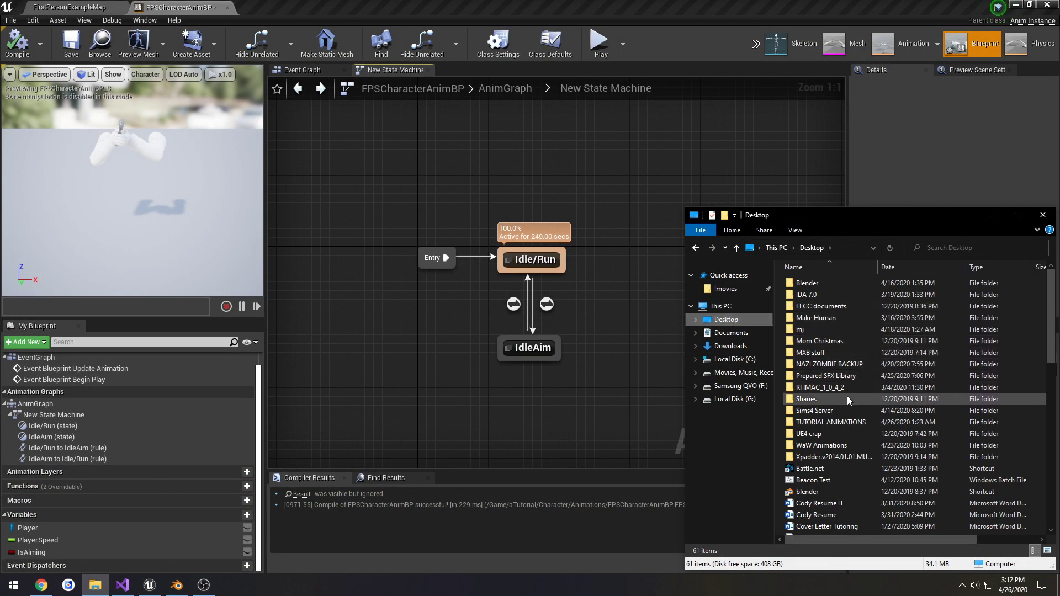
double_click(845, 423)
double_click(821, 307)
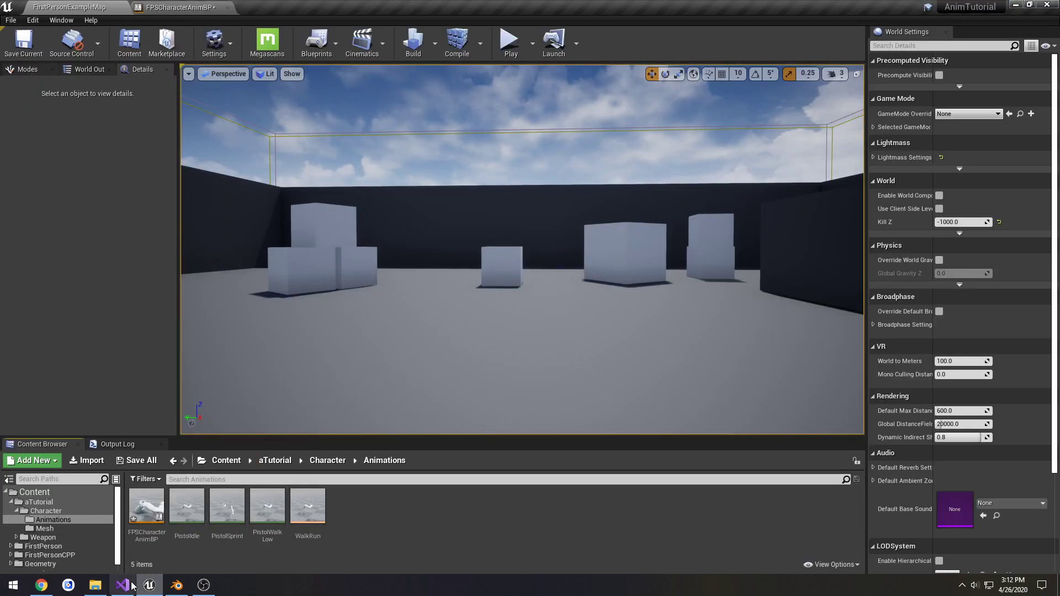
Step: Import PistolADSIdle from File Explorer into Unreal's Character/Animations folder, using FPSCharacter_Skeleton as the skeleton
left_click(95, 585)
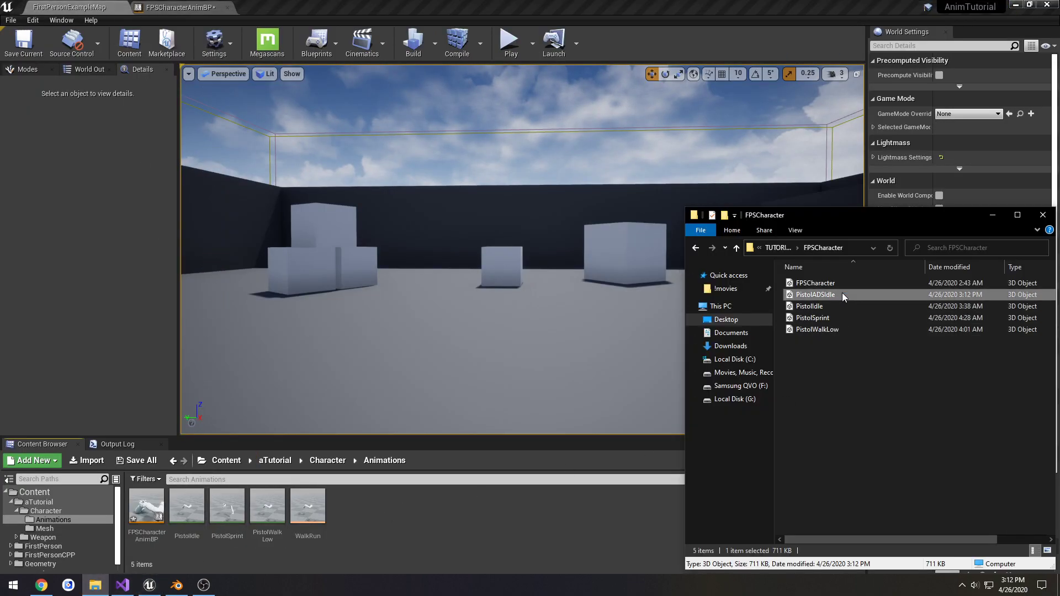
left_click_drag(842, 296, 408, 519)
left_click(595, 160)
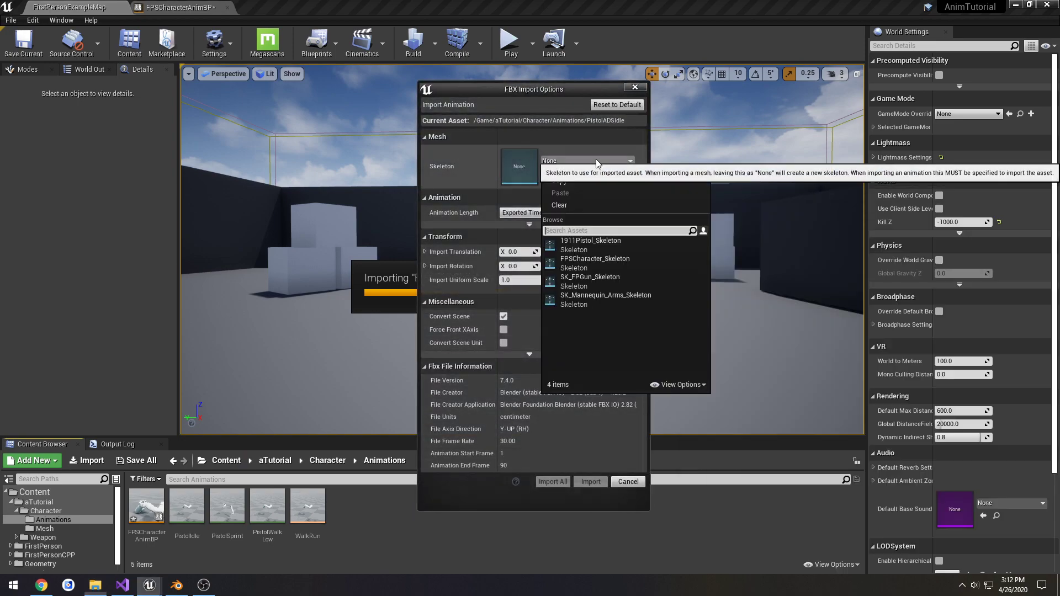
left_click(615, 279)
left_click(590, 482)
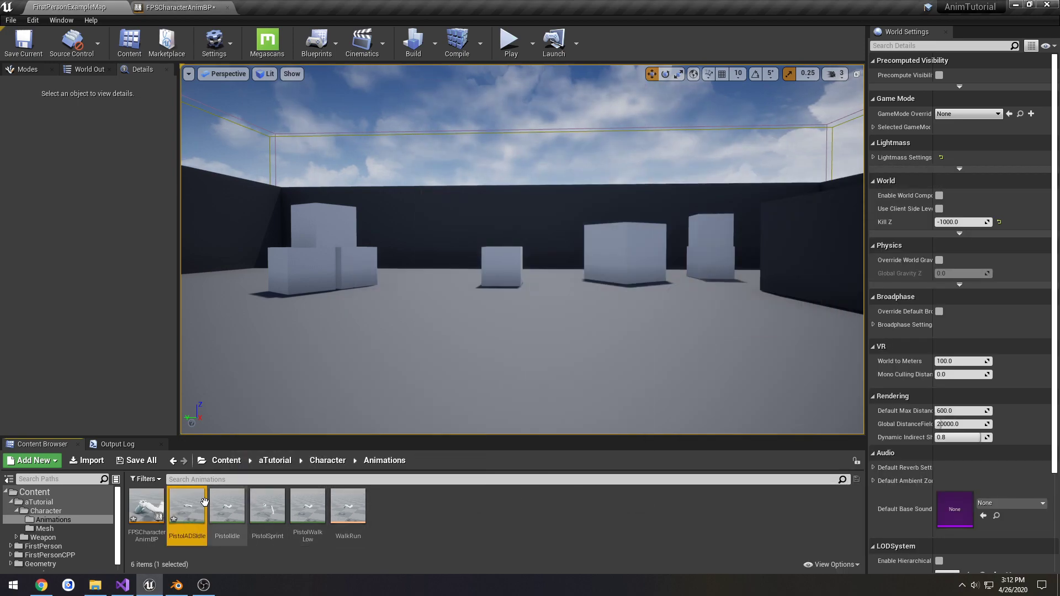
Step: Open the imported PistolADSIdle animation, inspect the arms and pistol up close in the preview, and close it
double_click(187, 505)
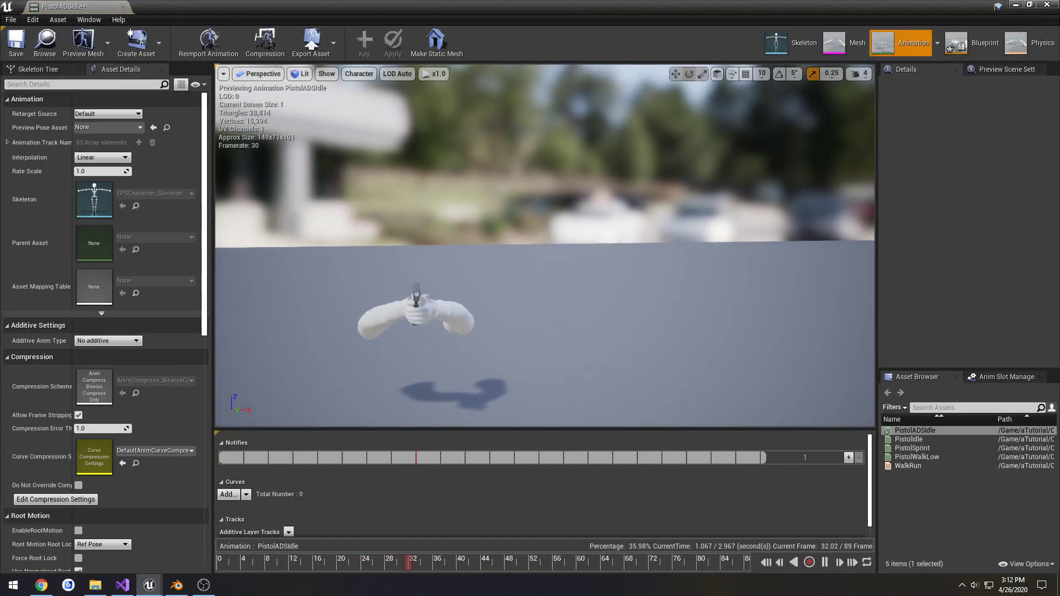
mouse_move(599, 279)
right_mouse_down()
mouse_move(762, 279)
mouse_move(585, 265)
right_mouse_up()
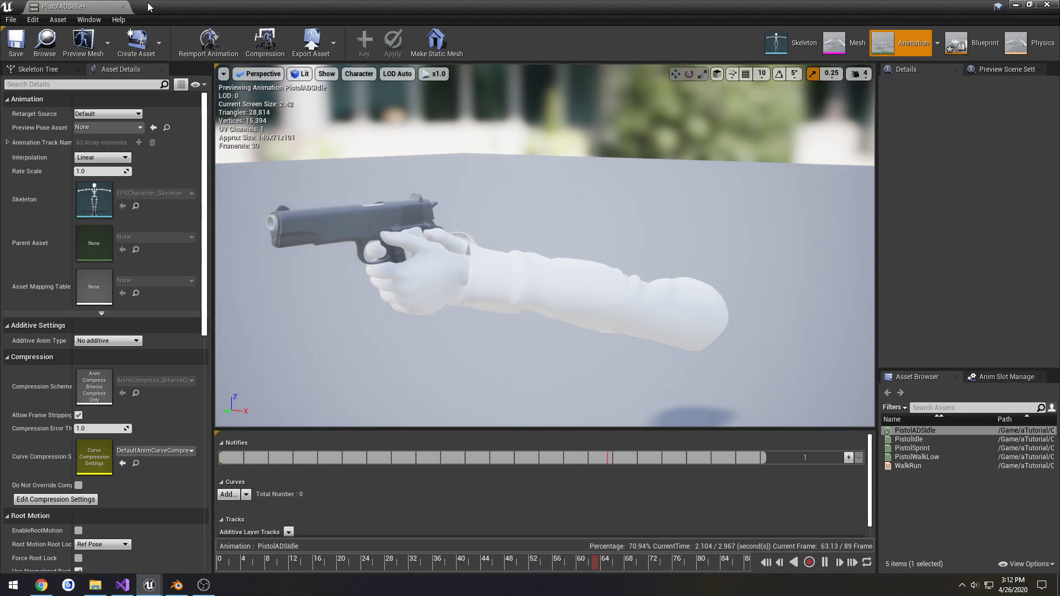
left_click(123, 7)
Step: In FPSCharacterAnimBP's IdleAim state, add PistolADSIdle, connect it to the Output Animation Pose, then compile and save
left_click(176, 7)
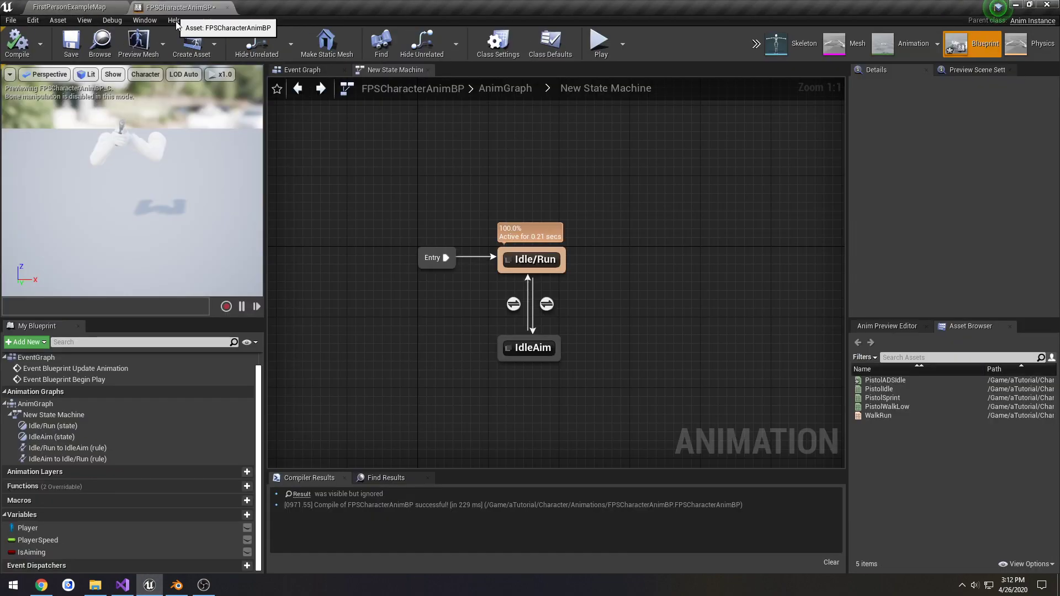
double_click(530, 348)
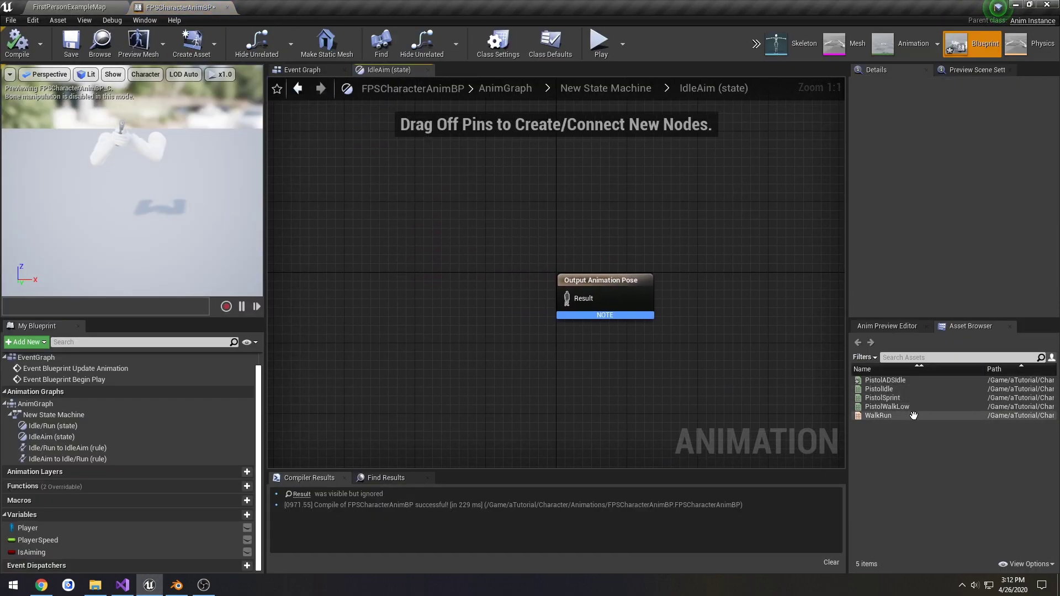
left_click_drag(911, 380, 436, 282)
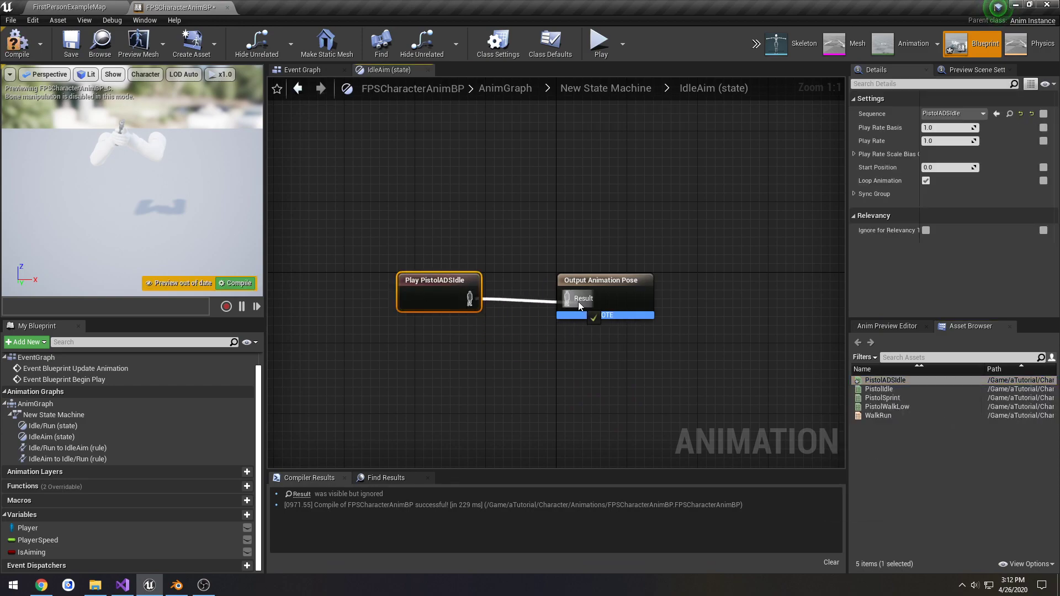
left_click(16, 43)
left_click(70, 43)
Step: Play FirstPersonExampleMap, aim in and out several times, walk forward to check the aiming pose, and stop playing
left_click(69, 7)
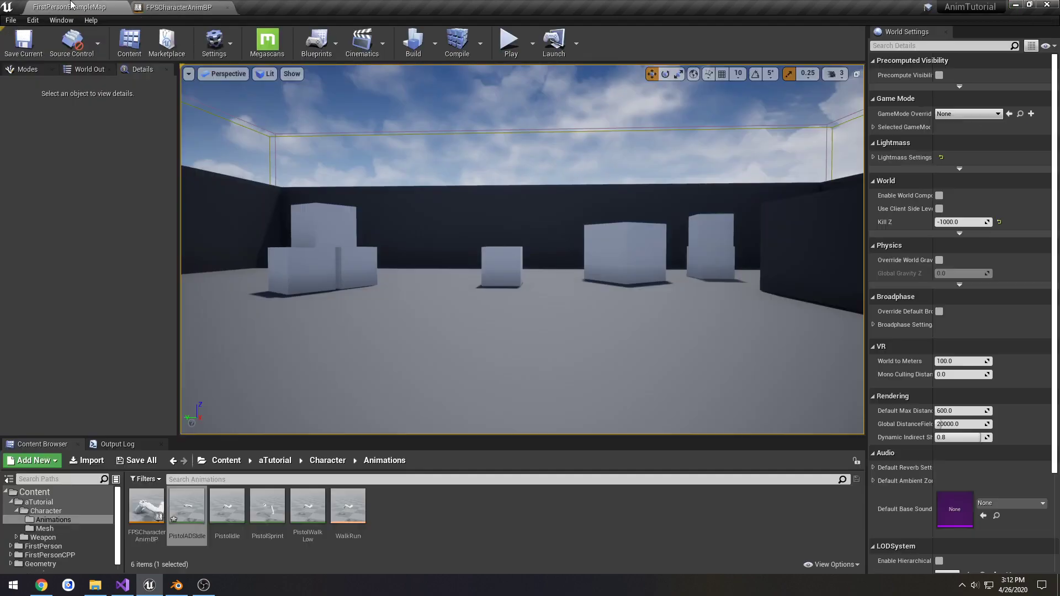
left_click(511, 42)
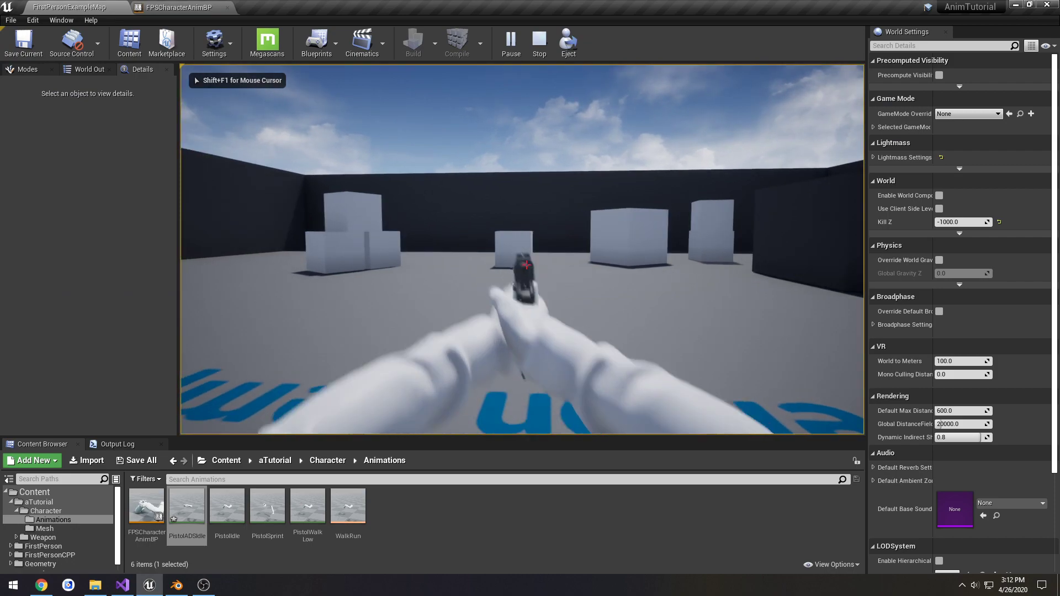
right_click(526, 265)
right_click(526, 264)
right_click(527, 265)
right_click(527, 265)
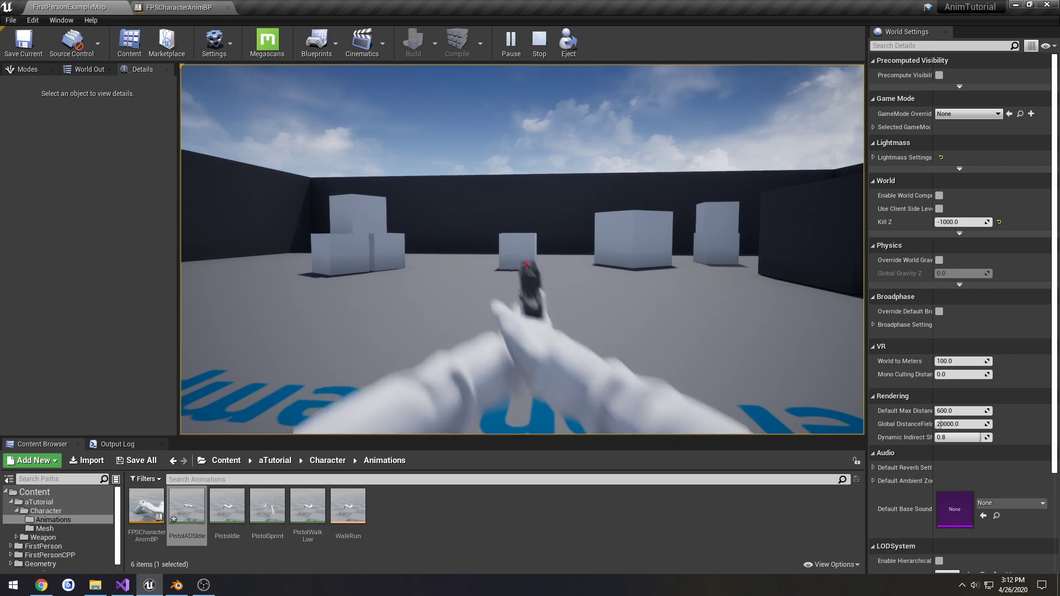
key("w")
key("w")
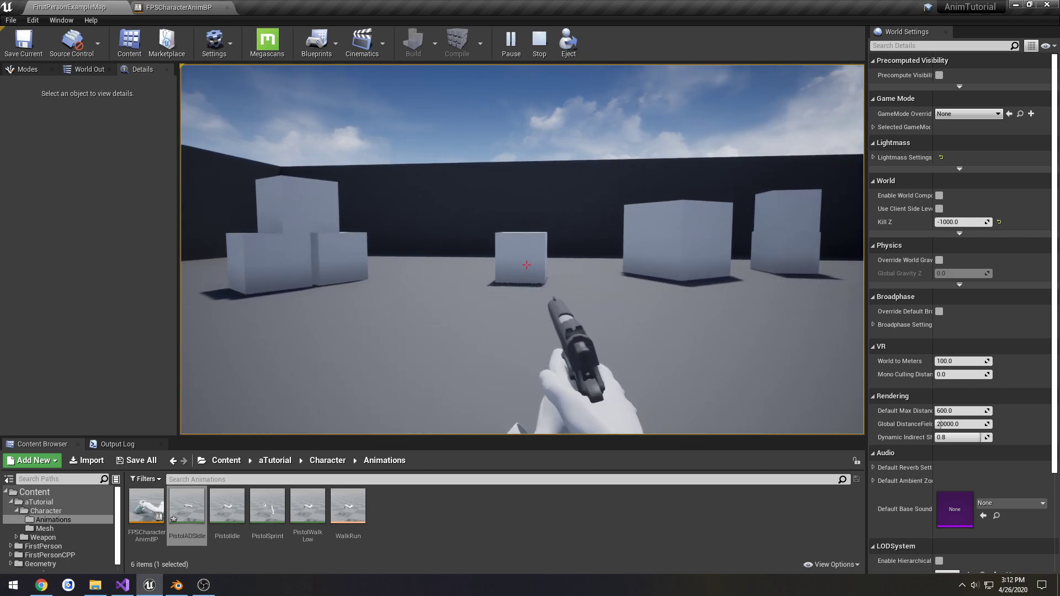
key("Escape")
Step: In the Idle/Run state, move the WalkRun nodes up, feed PistolADSIdle into the output pose instead, then compile and save
left_click(154, 7)
double_click(467, 232)
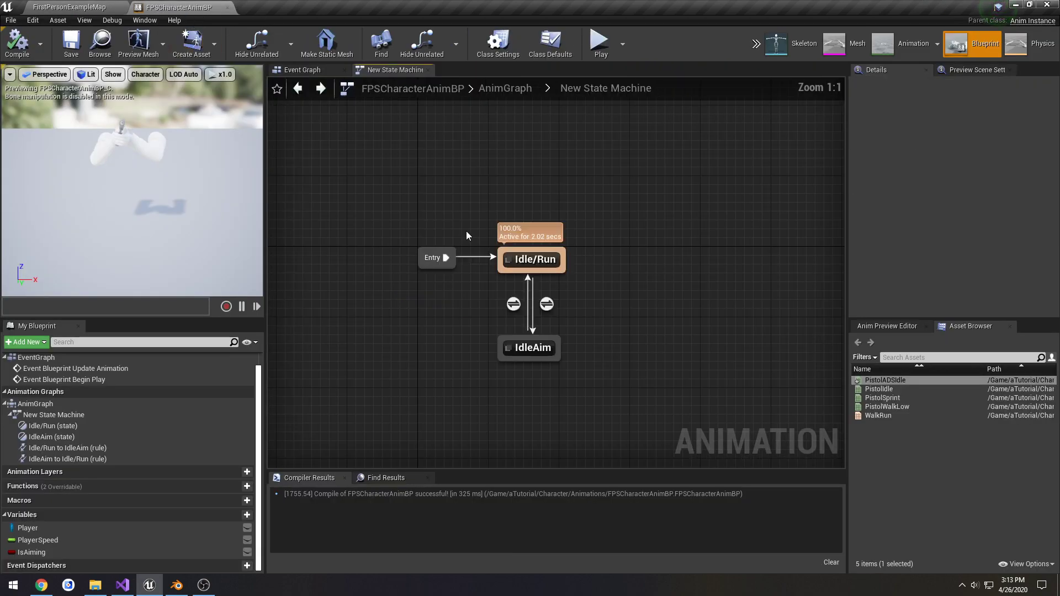
double_click(534, 260)
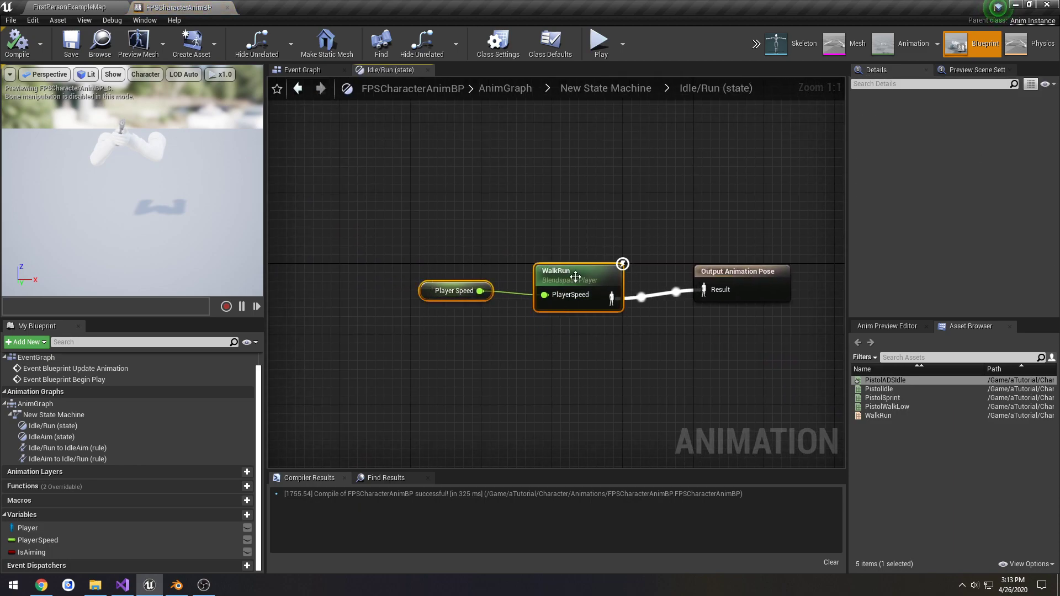
left_click_drag(577, 276, 574, 220)
left_click(607, 347)
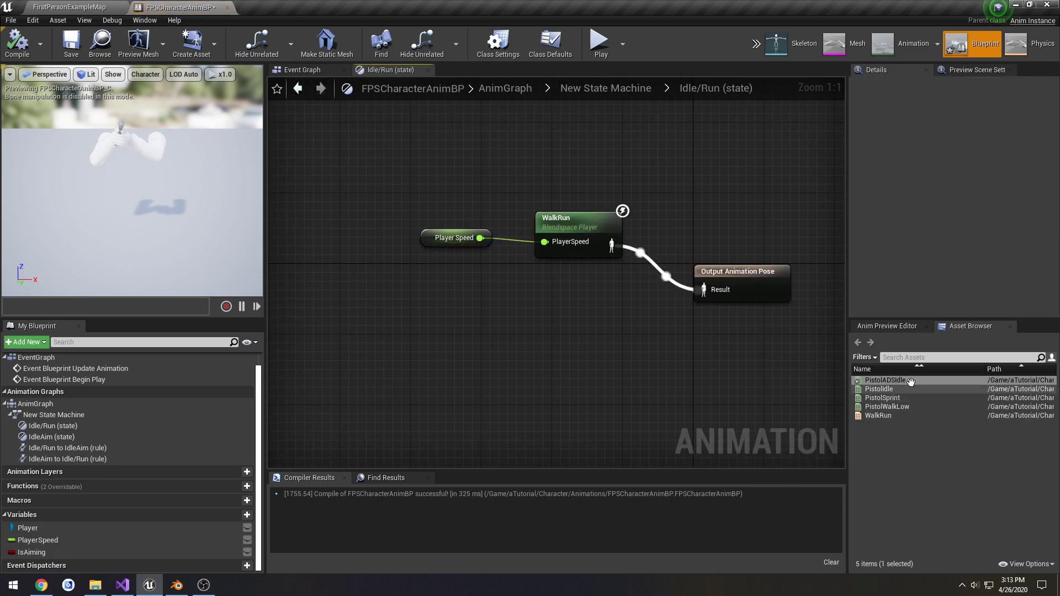
left_click_drag(910, 381, 704, 289)
left_click(17, 45)
left_click(71, 43)
Step: Open PistolADSIdle in a floating window, pause its playback, and select the GripPoint socket in the skeleton tree
left_click(69, 7)
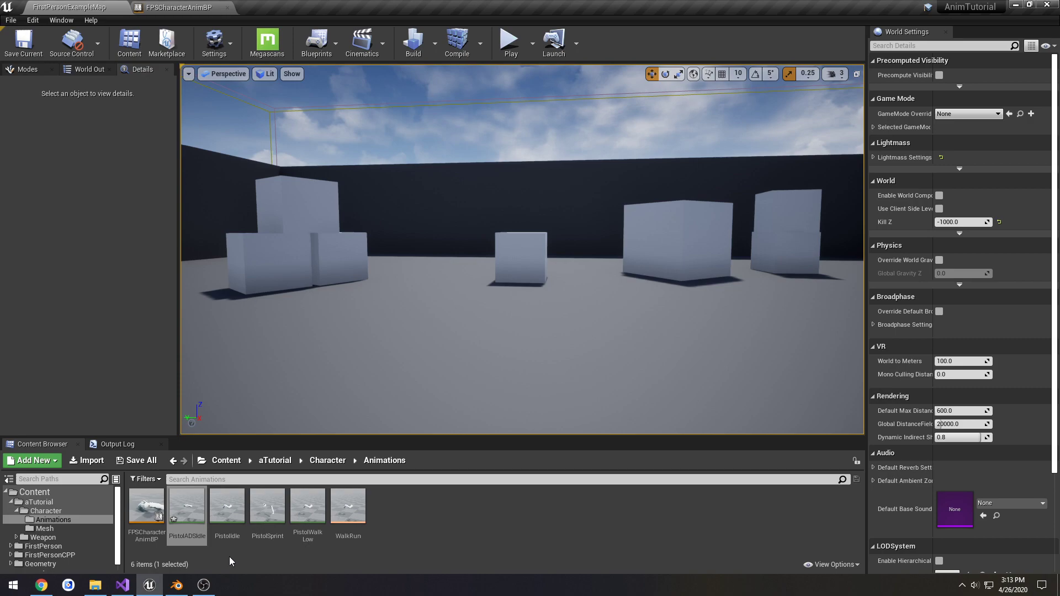
double_click(188, 504)
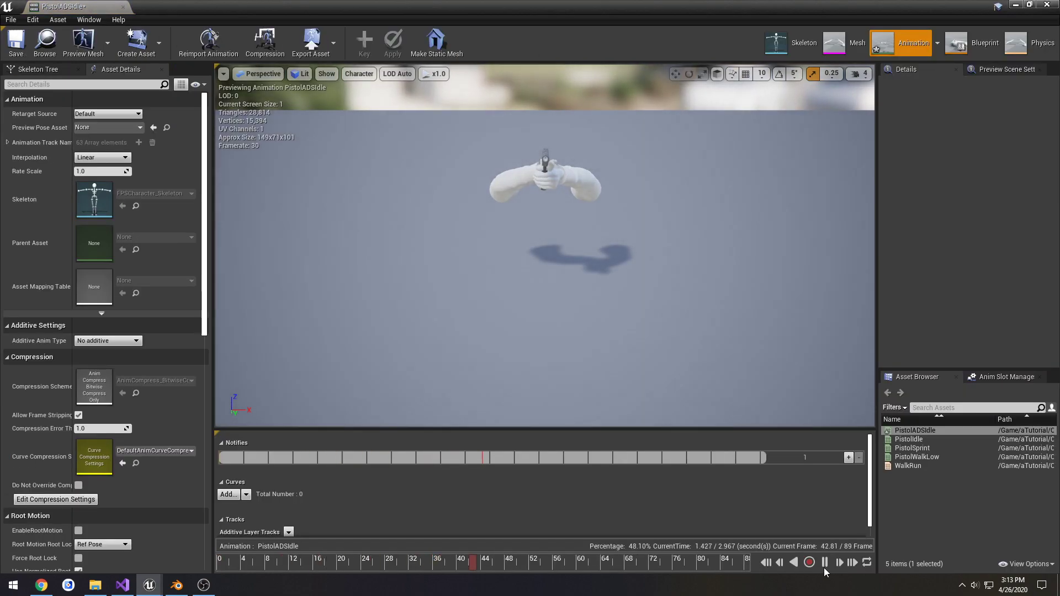
left_click(824, 562)
left_click_drag(31, 5, 385, 23)
left_click_drag(548, 34, 570, 123)
left_click(454, 189)
scroll(476, 386, "down", 12)
left_click(476, 474)
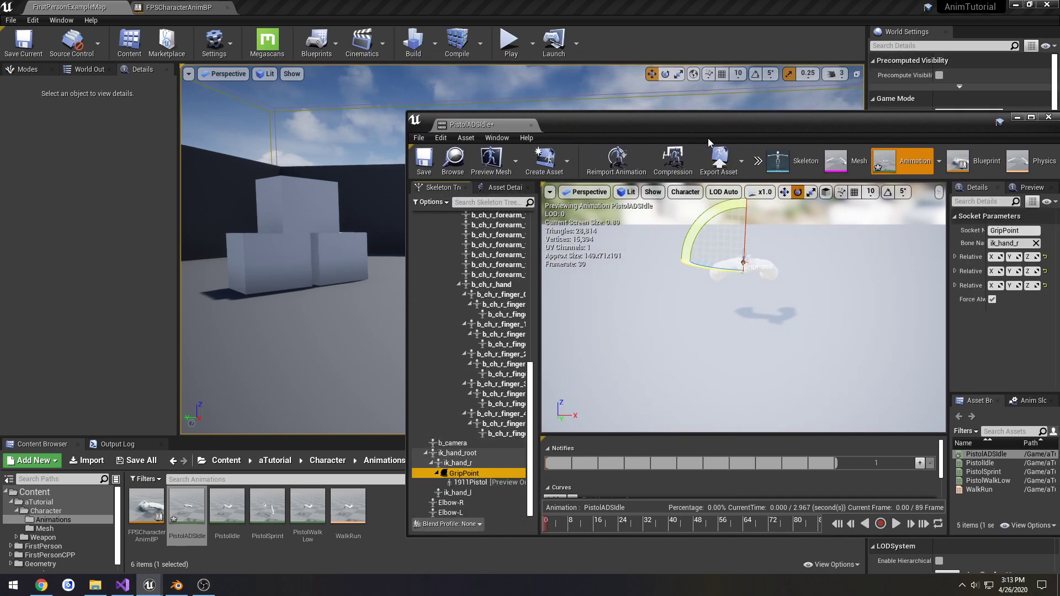
left_click_drag(706, 135, 714, 145)
Step: Play the level in full screen and shrink the floating PistolADSIdle window beside the pistol so both are visible
left_click(628, 23)
left_click(511, 45)
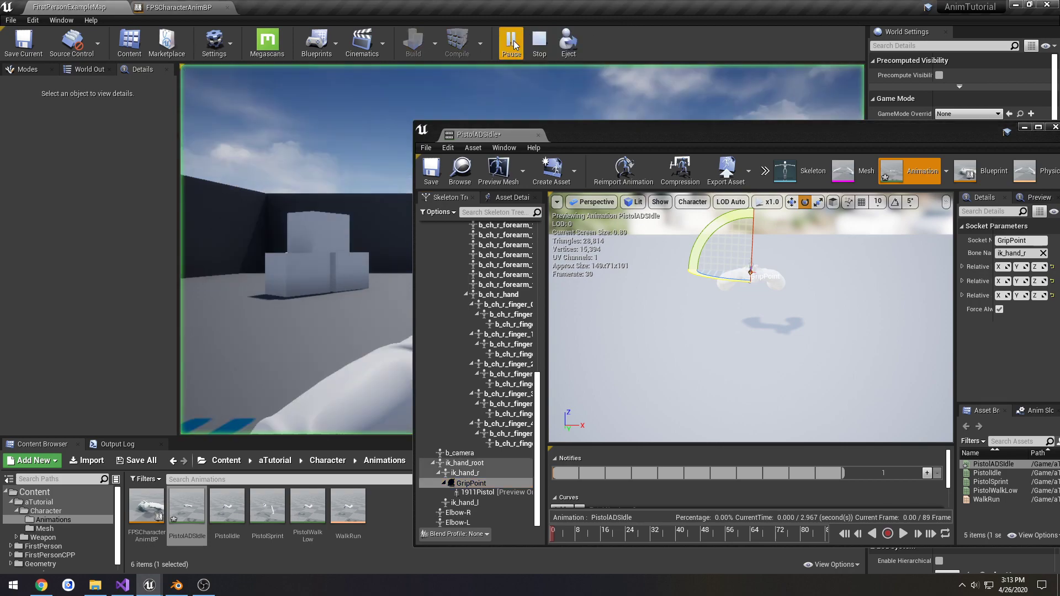
key("F11")
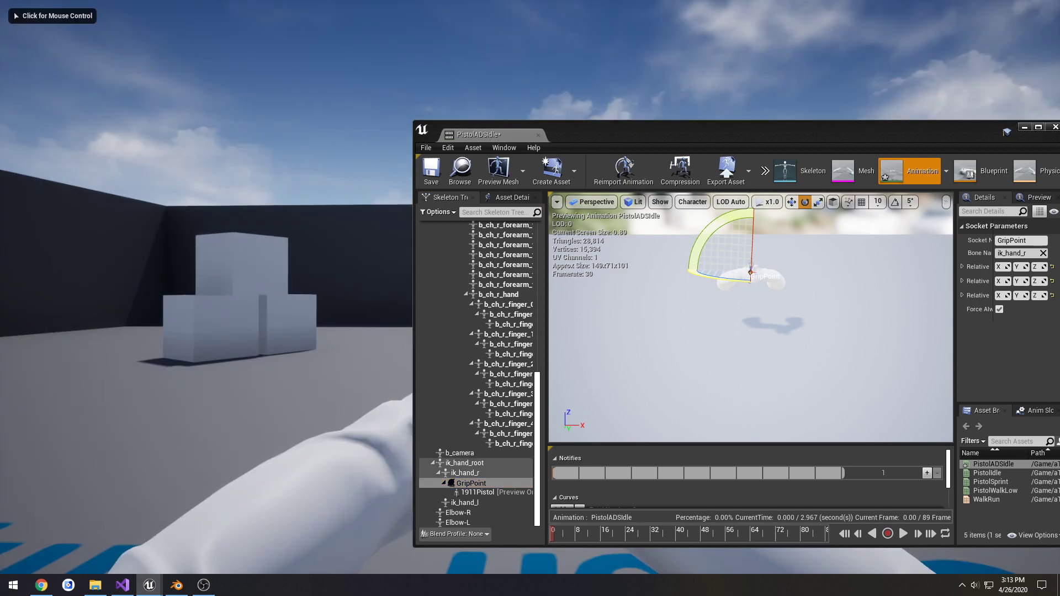
key("alt+Tab")
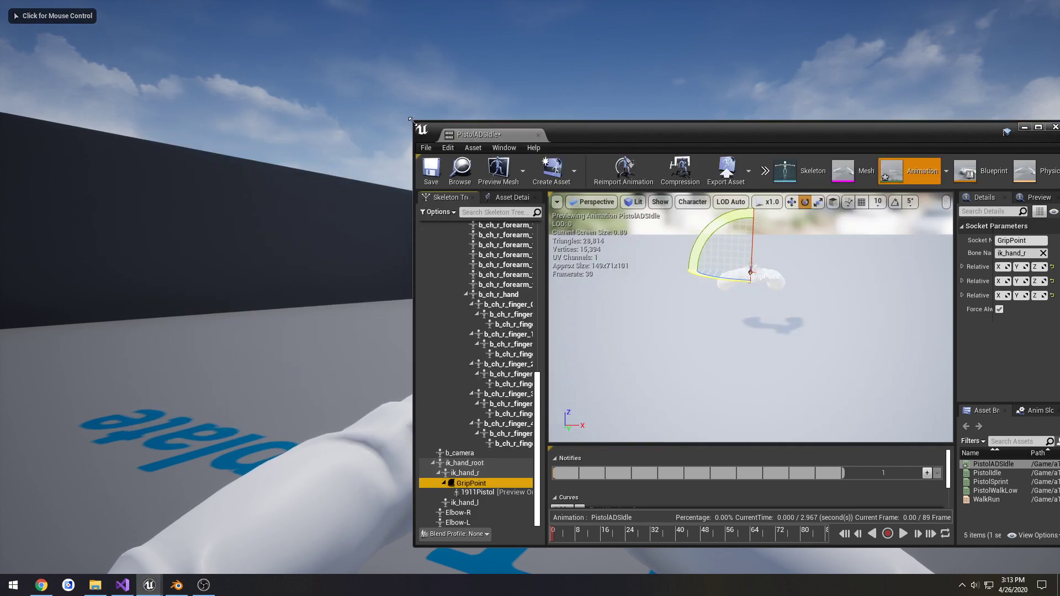
left_click_drag(410, 119, 581, 113)
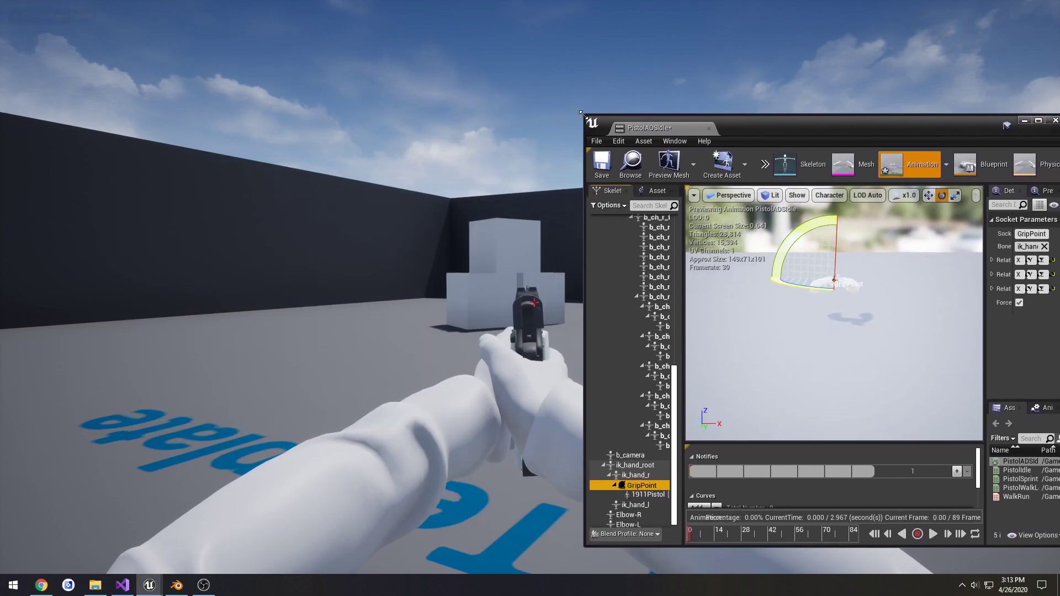
Step: View the GripPoint socket up close and slightly rotate it about its vertical axis to align the pistol with the aim
scroll(857, 332, "up", 5)
left_click(976, 195)
left_click(953, 319)
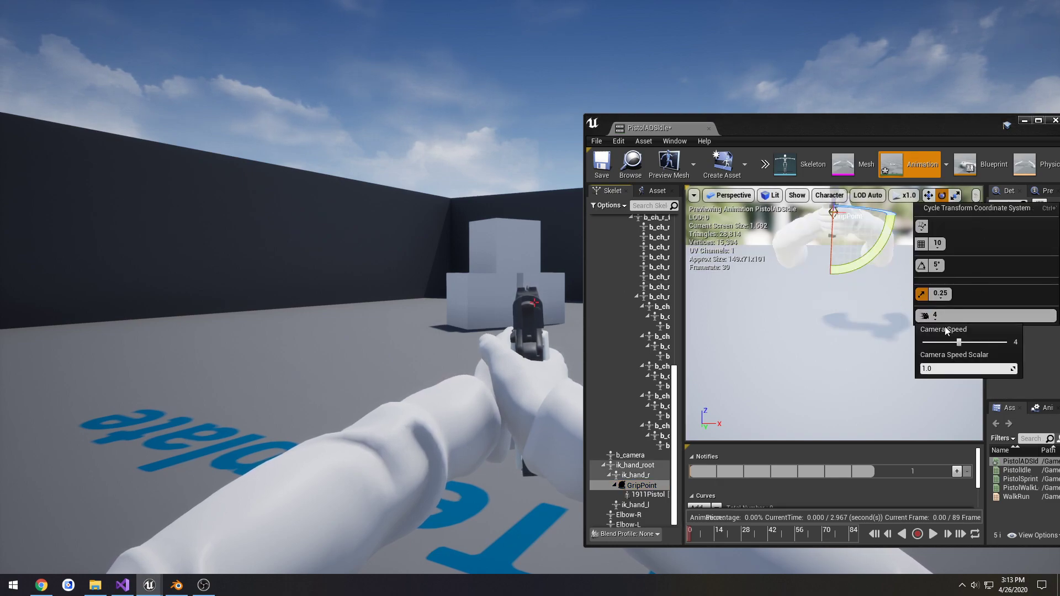
right_click_drag(854, 339, 836, 406)
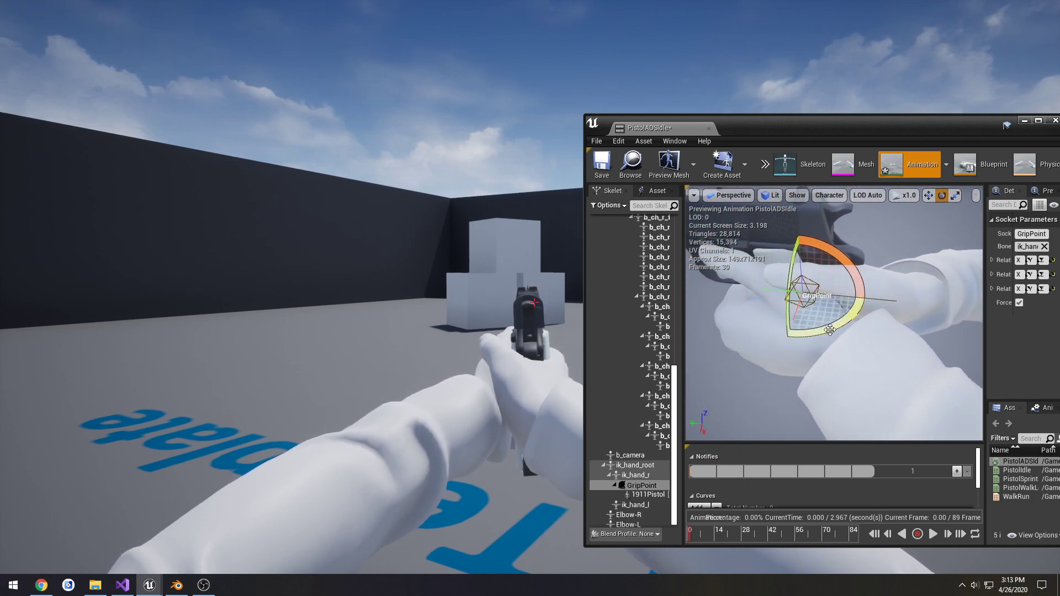
left_click_drag(830, 330, 830, 330)
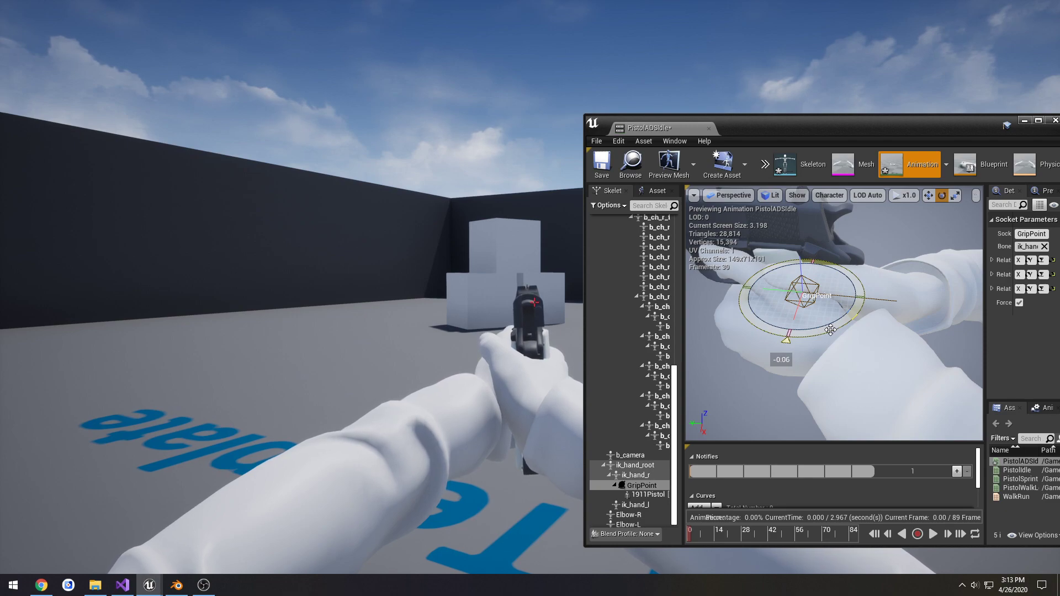
left_click_drag(831, 330, 831, 329)
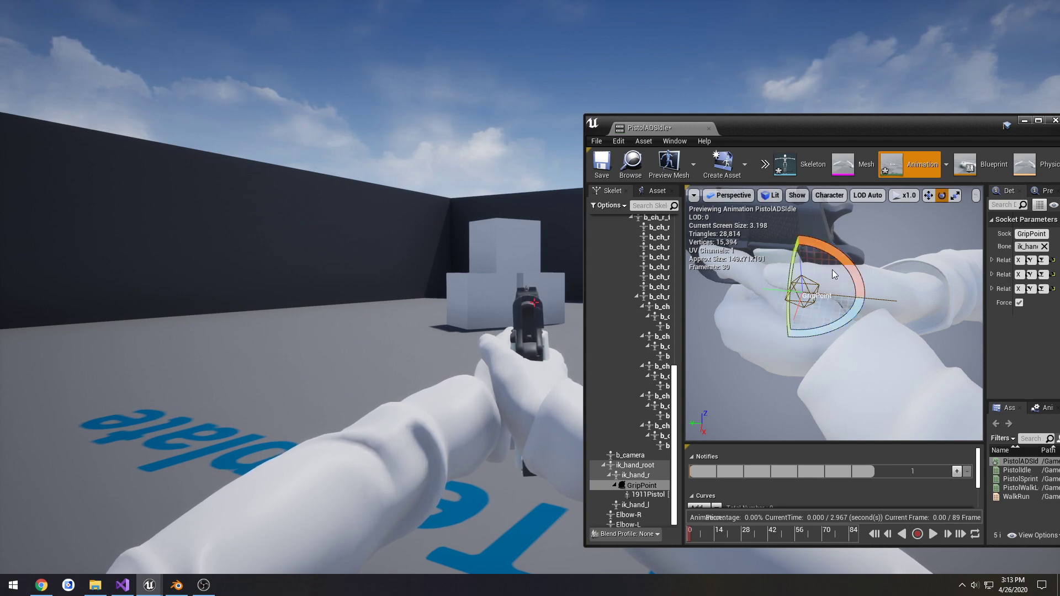
Step: Fine-tune the GripPoint socket's tilt from front and side views so the pistol's sights line up in the running game
mouse_move(830, 330)
right_mouse_down()
mouse_move(814, 339)
mouse_move(861, 337)
mouse_move(833, 334)
right_mouse_up()
left_click_drag(803, 283, 802, 283)
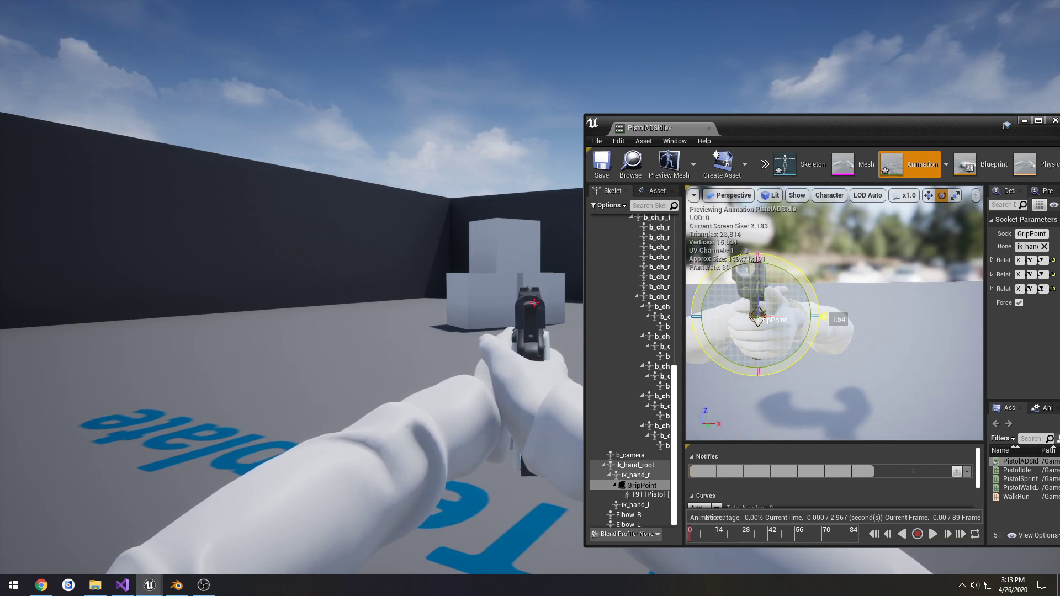
left_click_drag(803, 282, 803, 283)
mouse_move(802, 283)
right_mouse_down()
mouse_move(806, 325)
mouse_move(817, 285)
right_mouse_up()
left_click_drag(817, 285, 817, 285)
right_click_drag(817, 285, 815, 286)
left_click_drag(846, 291, 847, 292)
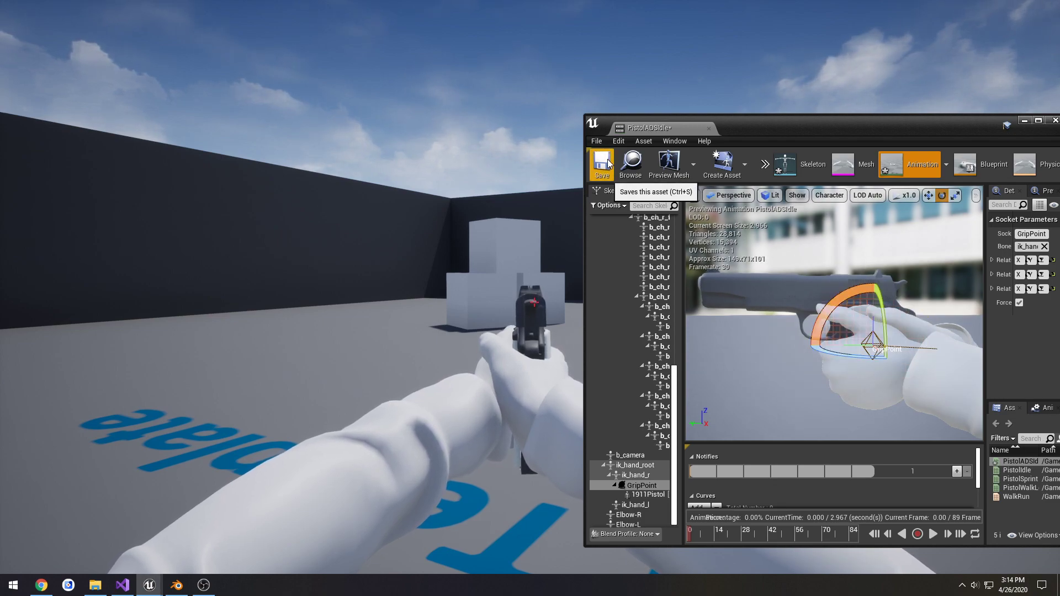
Step: Save and close the PistolADSIdle animation, leave full screen, and end the play session
left_click(708, 128)
left_click(709, 131)
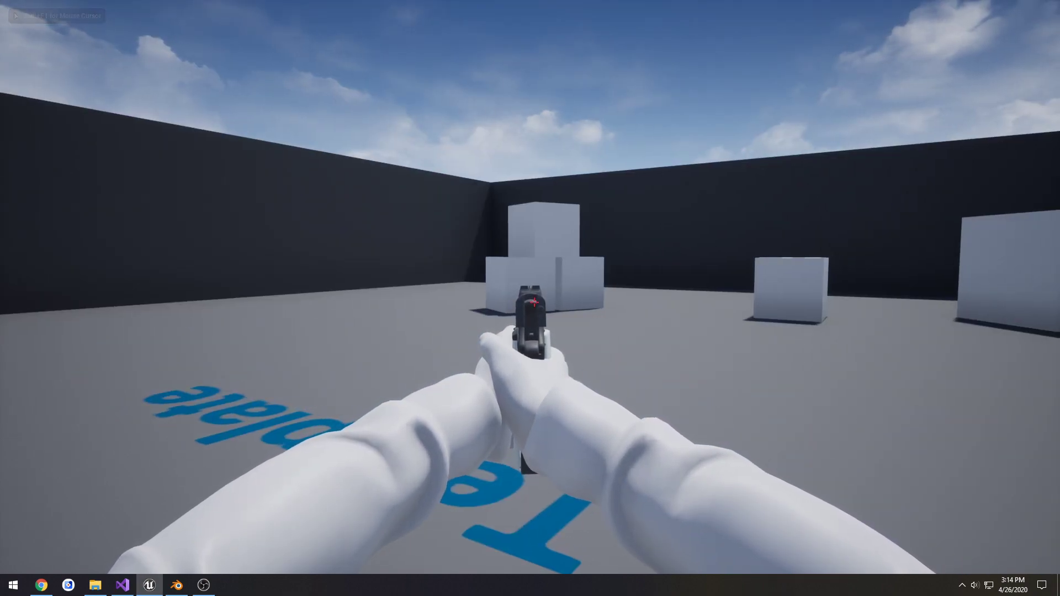
key("F11")
key("Escape")
Step: In the Idle/Run state, delete the PistolADSIdle node, reconnect WalkRun to the output pose, realign its nodes, and save the blueprint
left_click(190, 6)
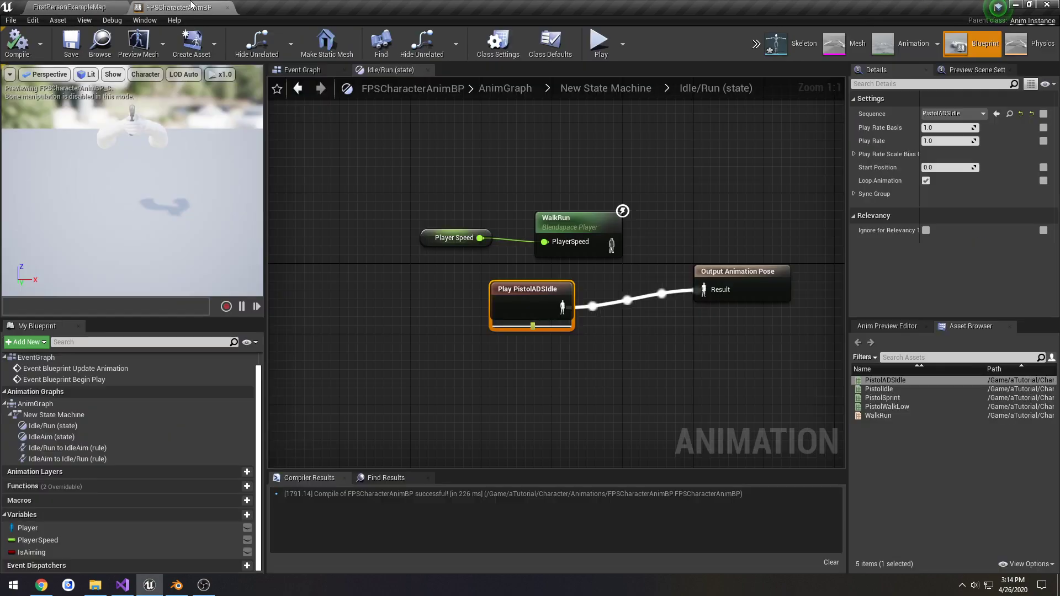
key("Delete")
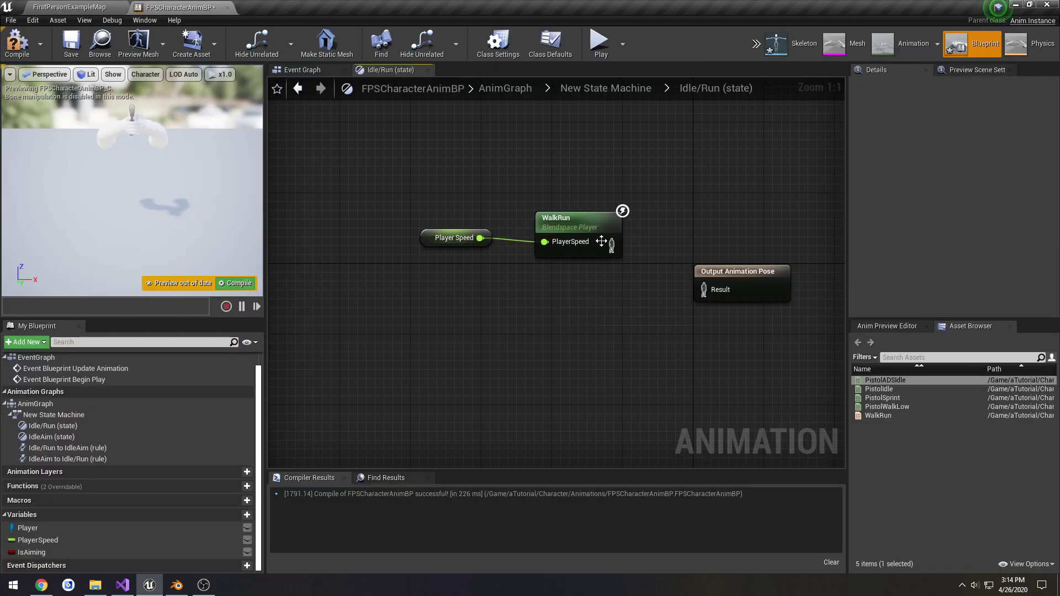
left_click_drag(611, 245, 705, 290)
left_click_drag(639, 317, 463, 213)
left_click_drag(566, 218, 568, 272)
left_click(71, 44)
Step: Play the level, walk backward, and repeatedly aim in and out to test the transitions between WalkRun and the aiming idle
left_click(70, 7)
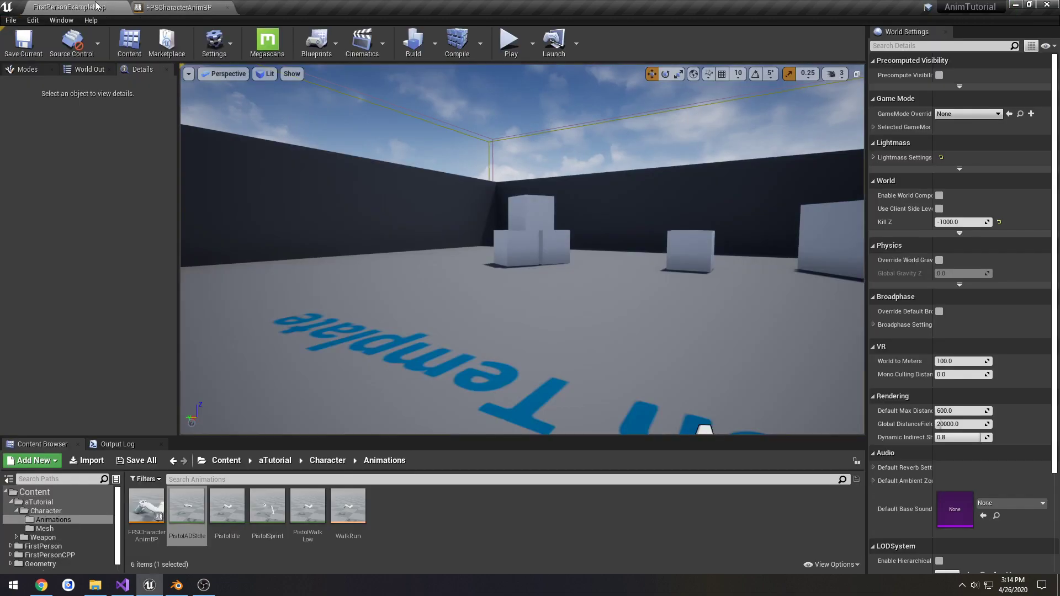
left_click(510, 43)
left_click(531, 174)
right_click(526, 249)
right_click(522, 250)
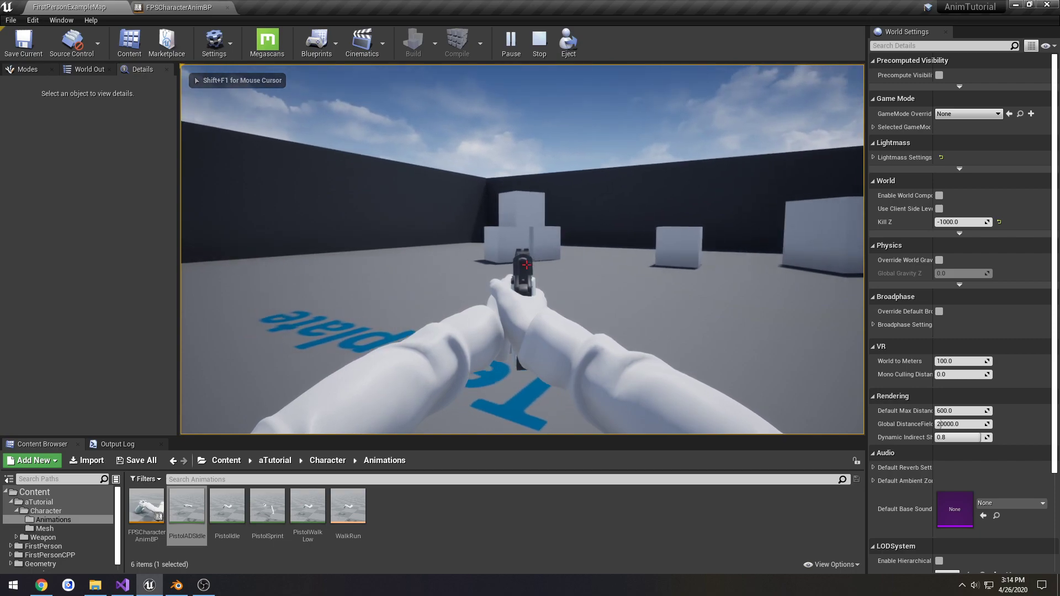
key("s")
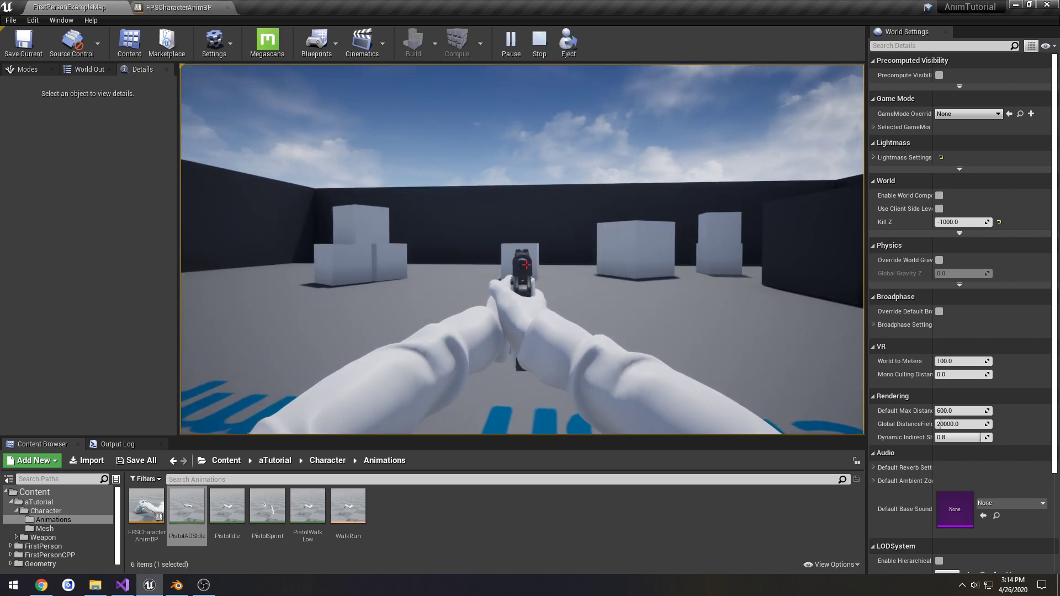
right_click(526, 265)
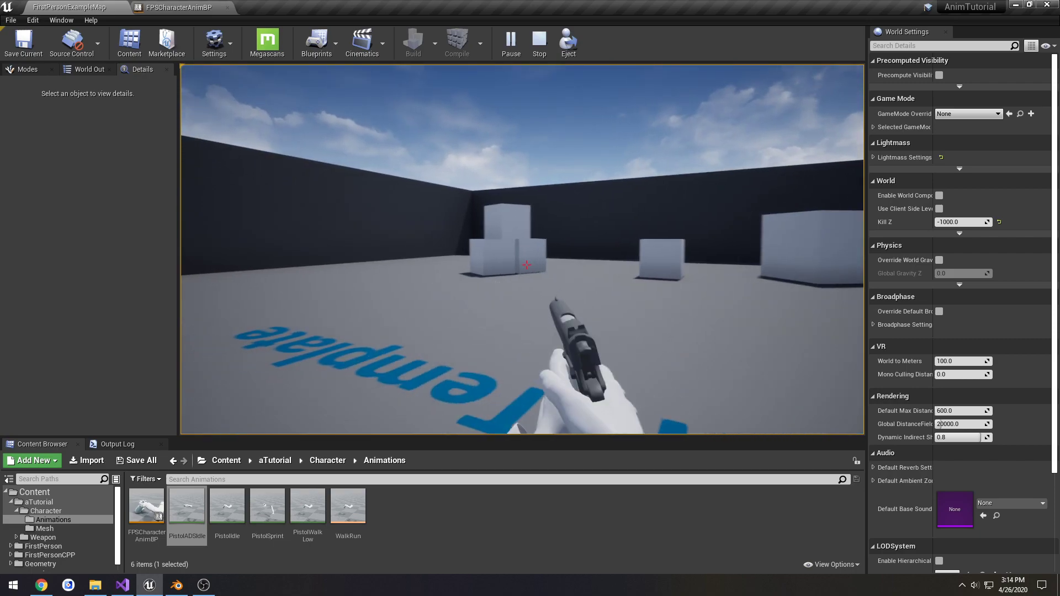
right_click(526, 265)
right_click(527, 265)
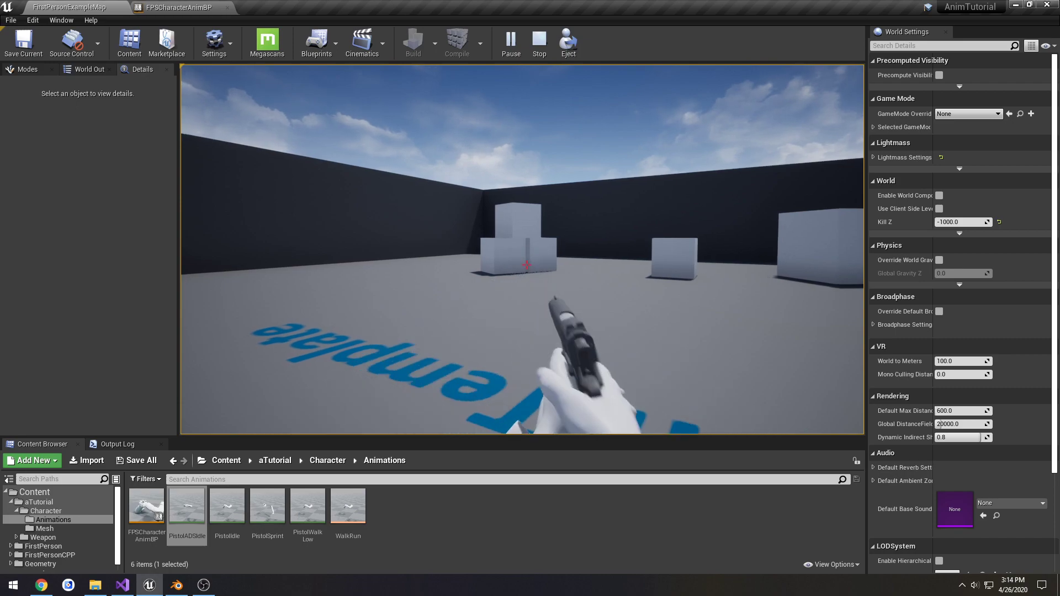
right_click(526, 265)
right_click(526, 265)
right_click(526, 264)
right_click(526, 265)
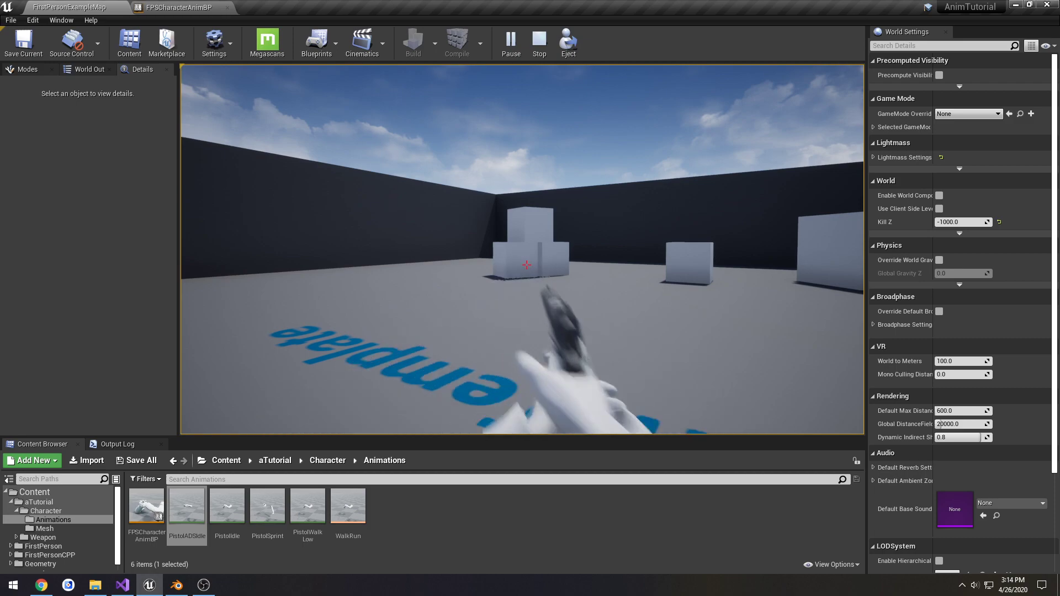
right_click(526, 265)
right_click(526, 265)
right_click(526, 265)
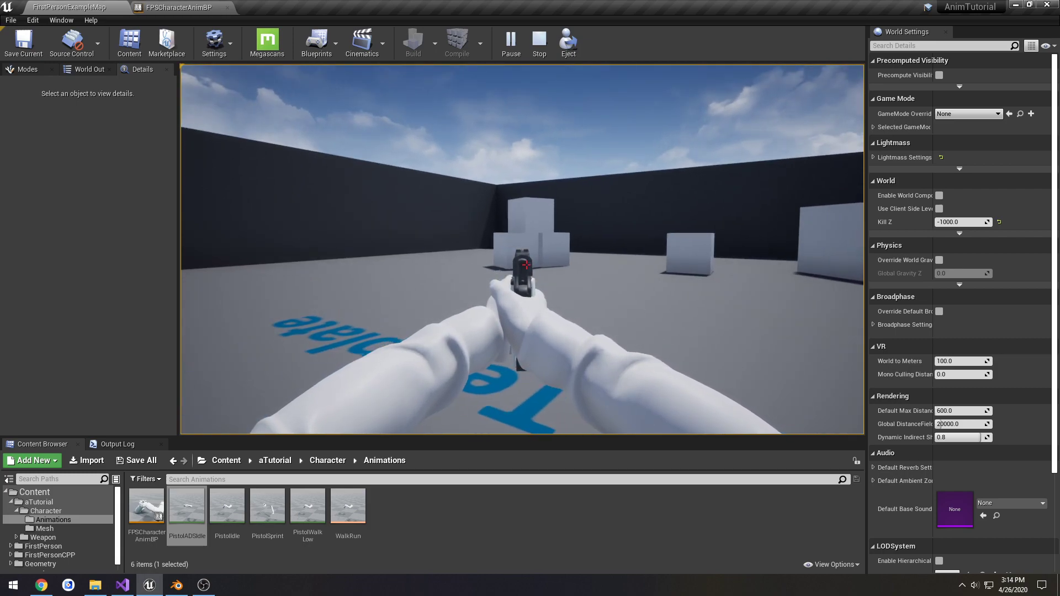
Step: Examine the aim-down-sights pose in full screen, return to the editor view, and stop playing
right_click(526, 265)
key("F11")
right_click(526, 265)
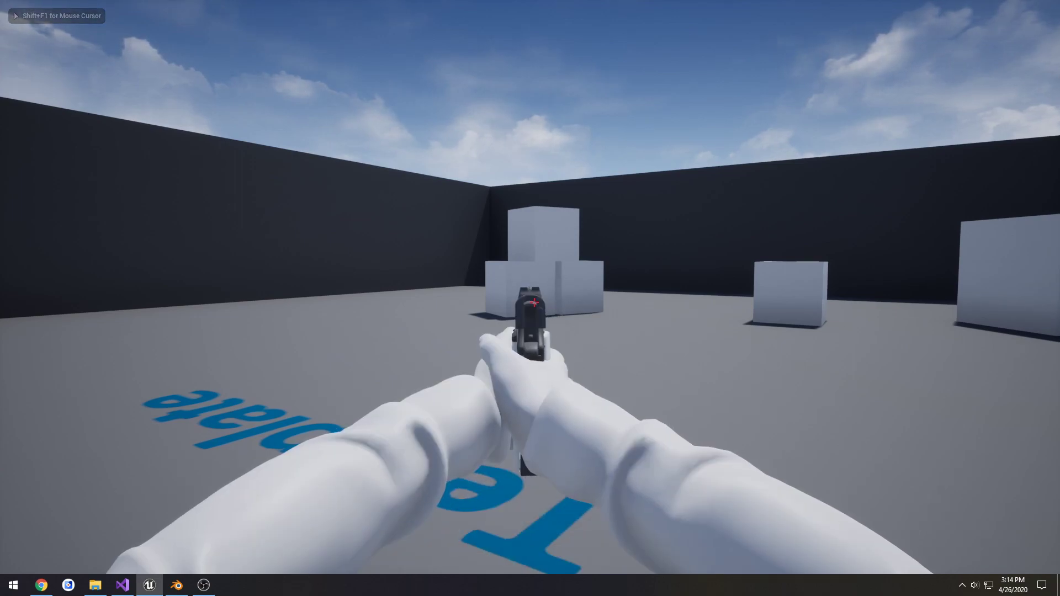
key("F11")
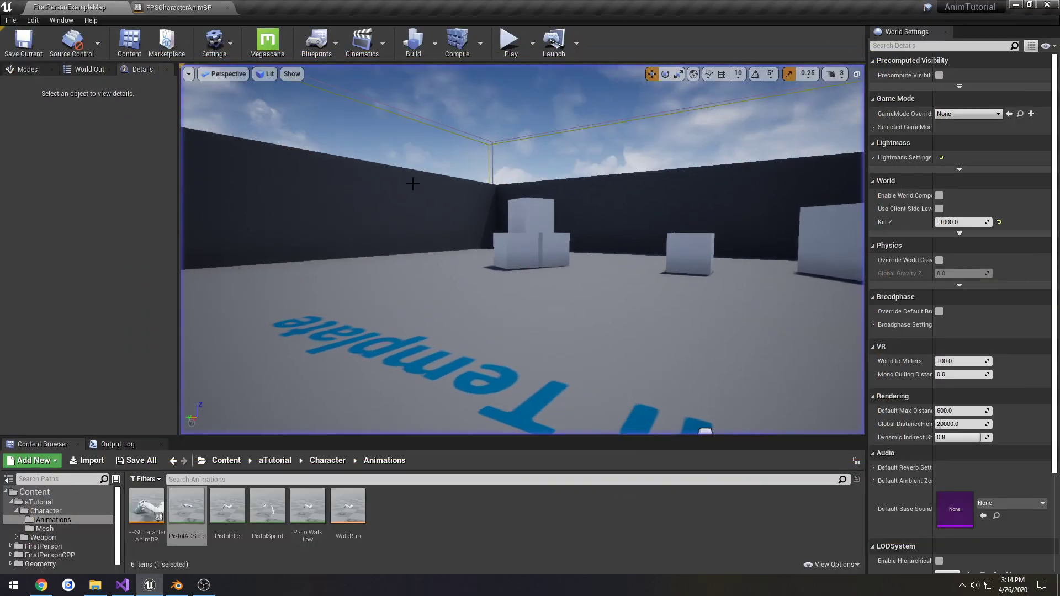